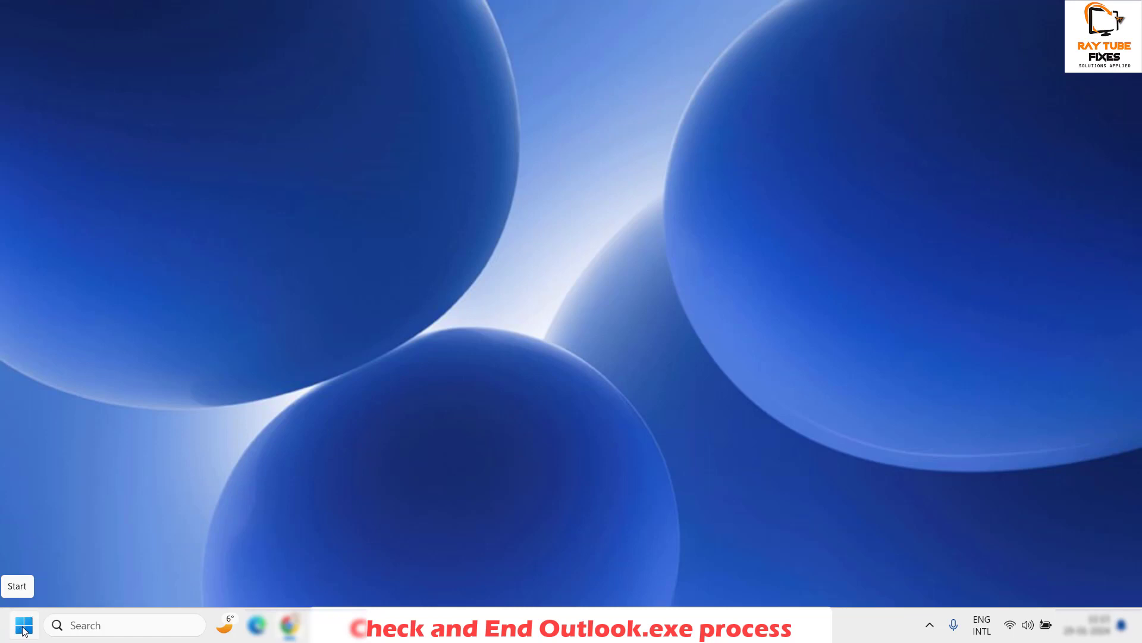
Step: Open Task Manager from the Start quick-link menu and show its detailed process view
right_click(23, 631)
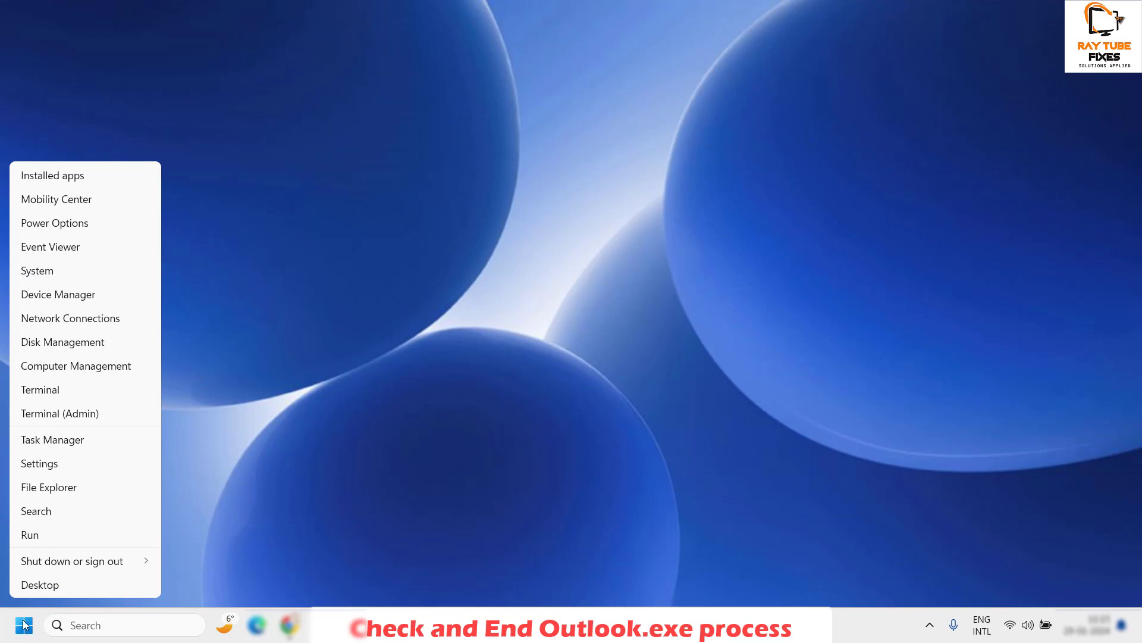
click(72, 441)
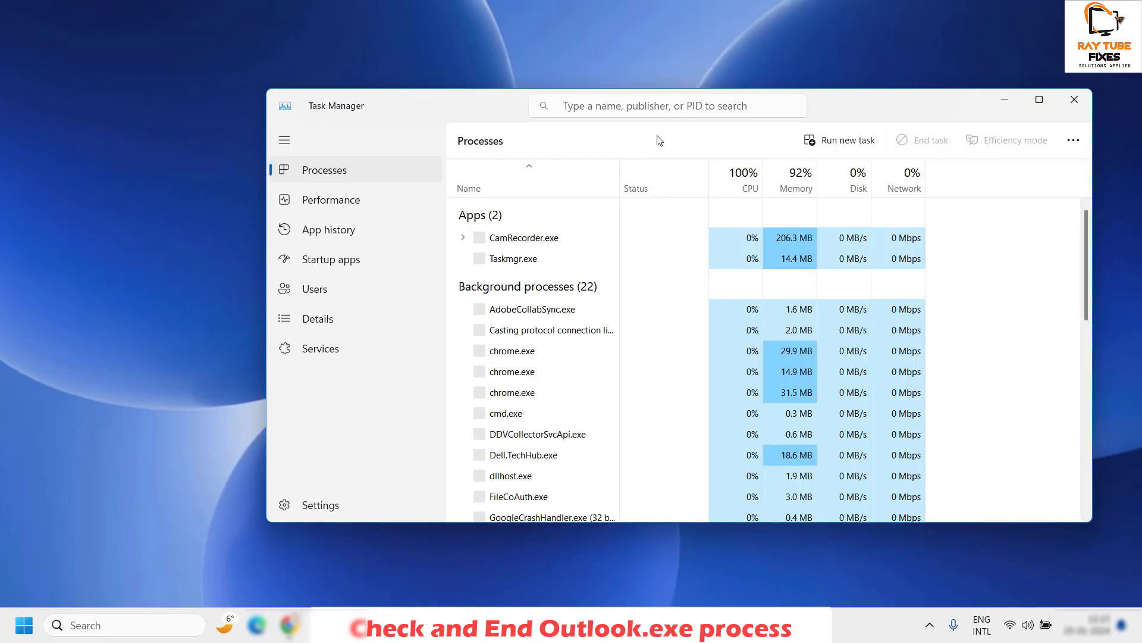
click(322, 320)
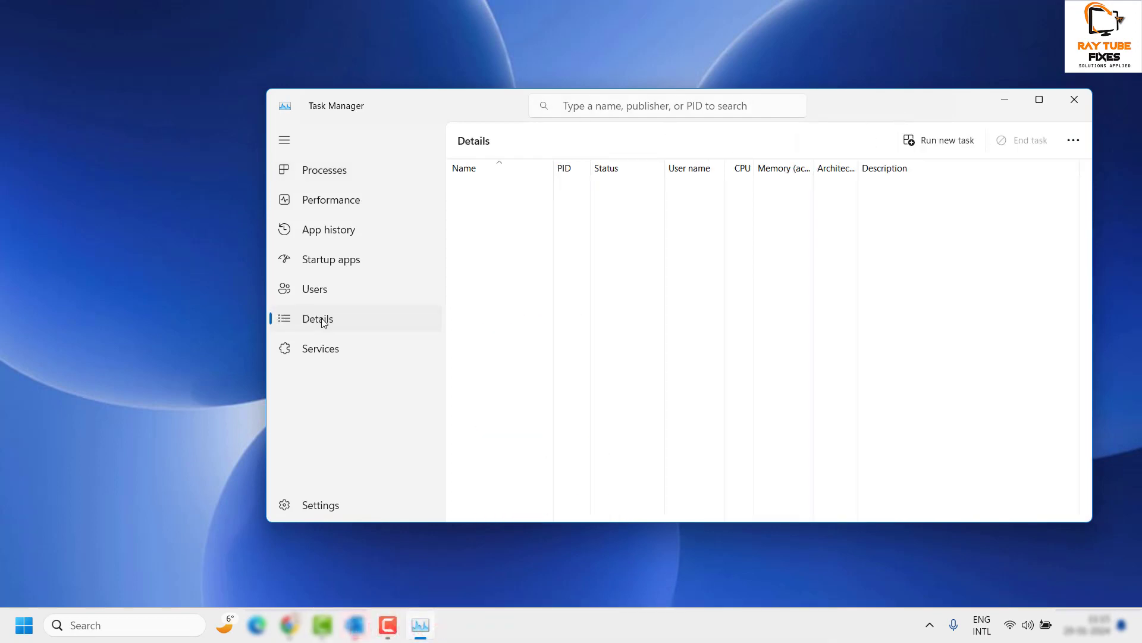
Step: End the OUTLOOK.EXE process, confirm ending it, and close Task Manager
click(493, 228)
key(o)
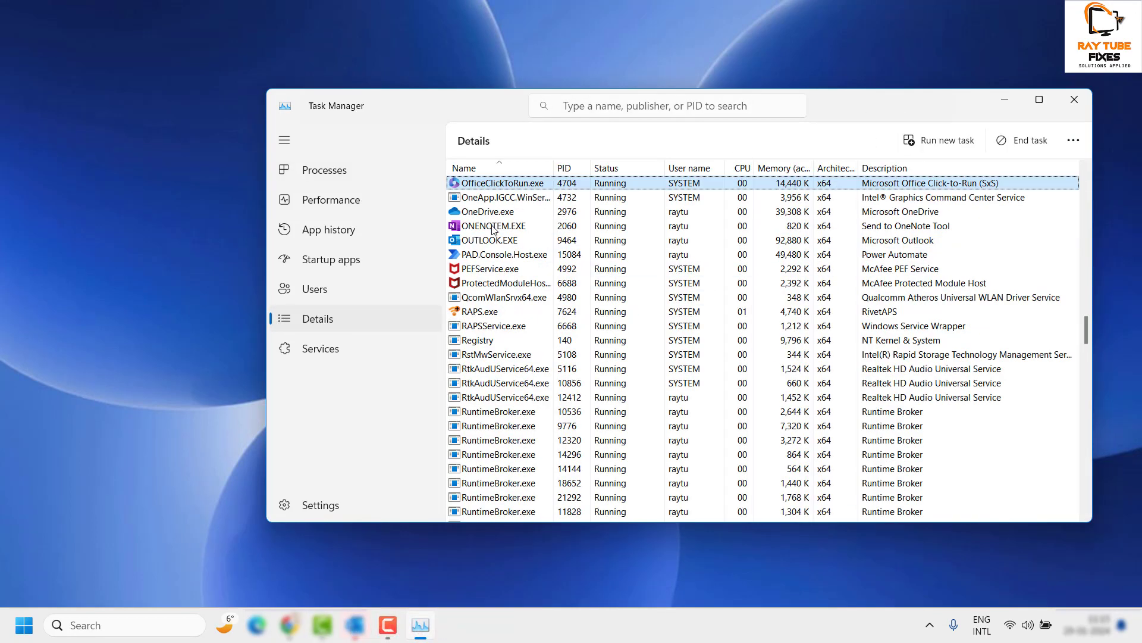
key(u)
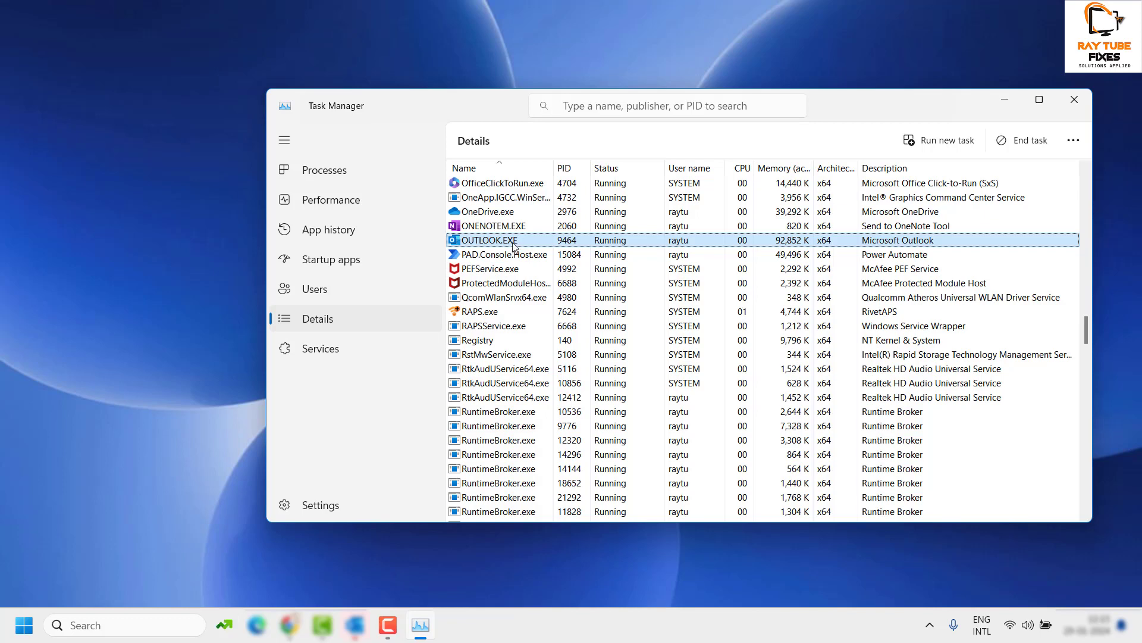
right_click(512, 243)
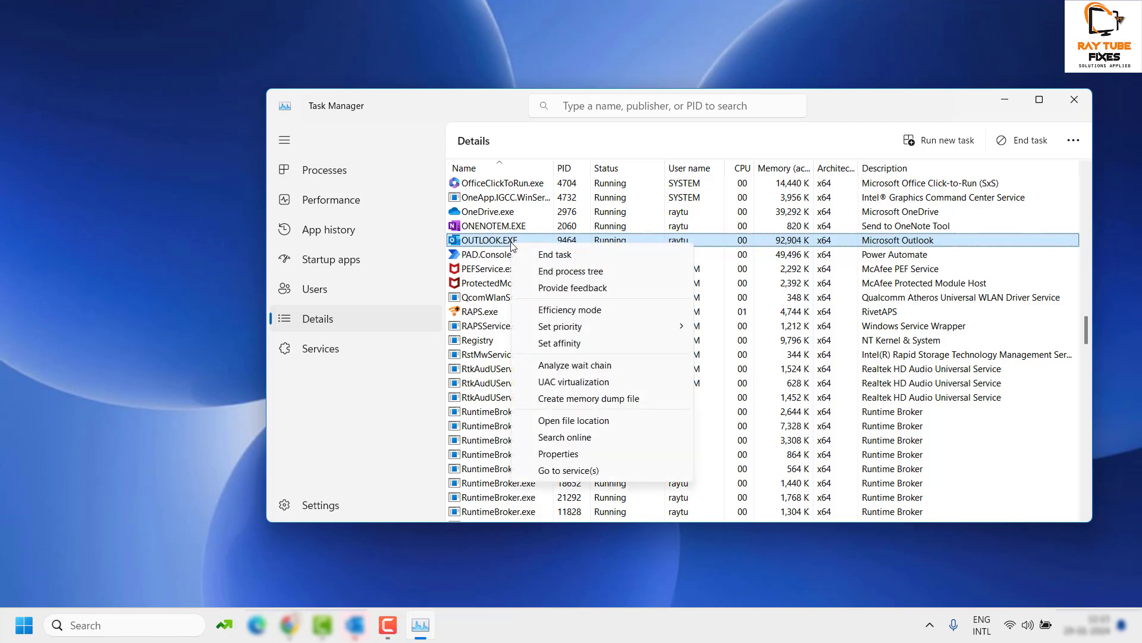
click(569, 257)
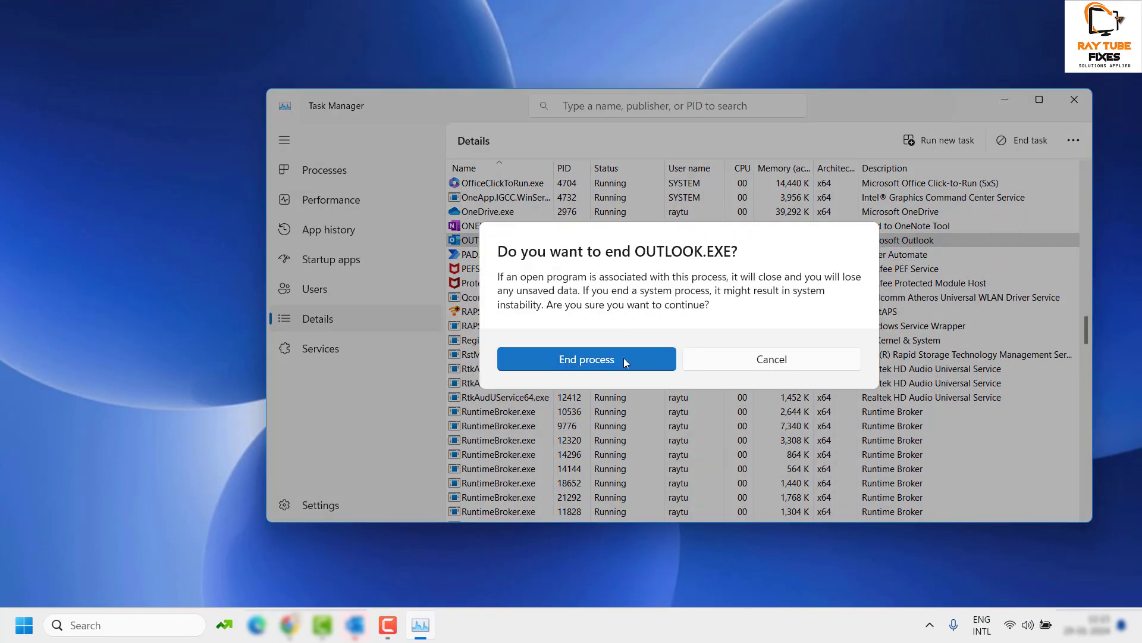
click(623, 359)
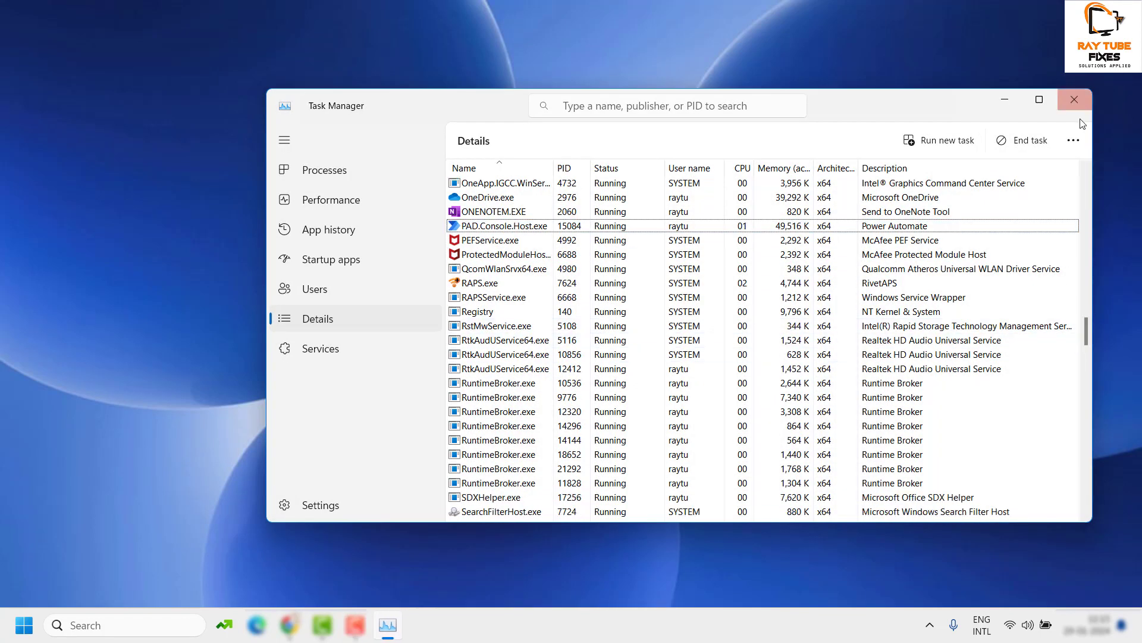
click(1074, 108)
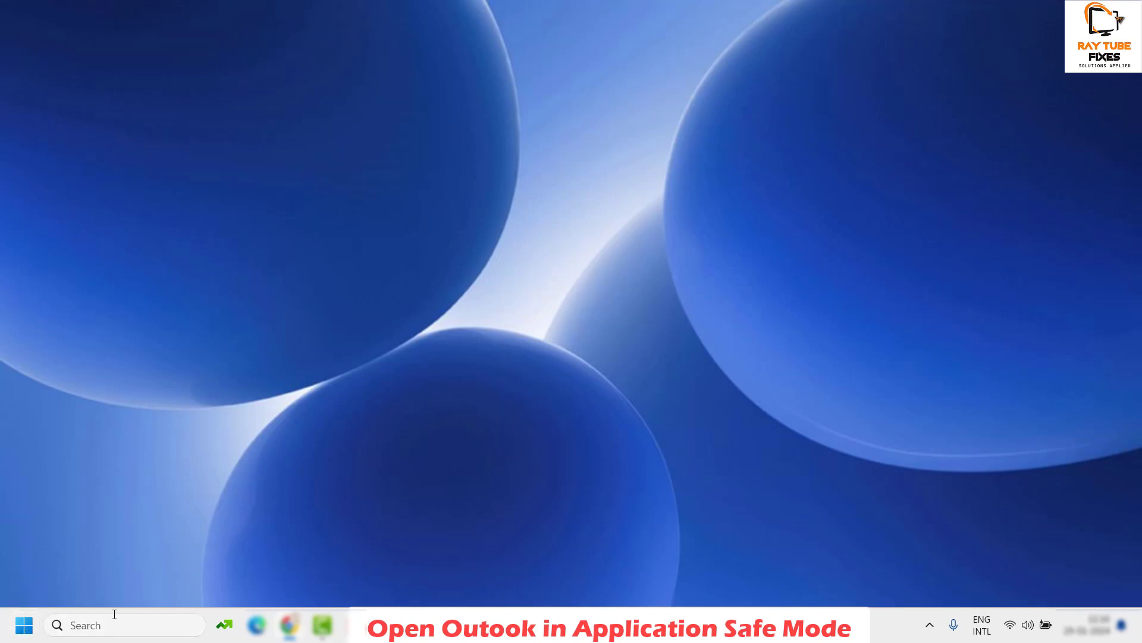
Step: Run 'outlook /safe' from the Run dialog to launch Outlook in safe mode
key(super+r)
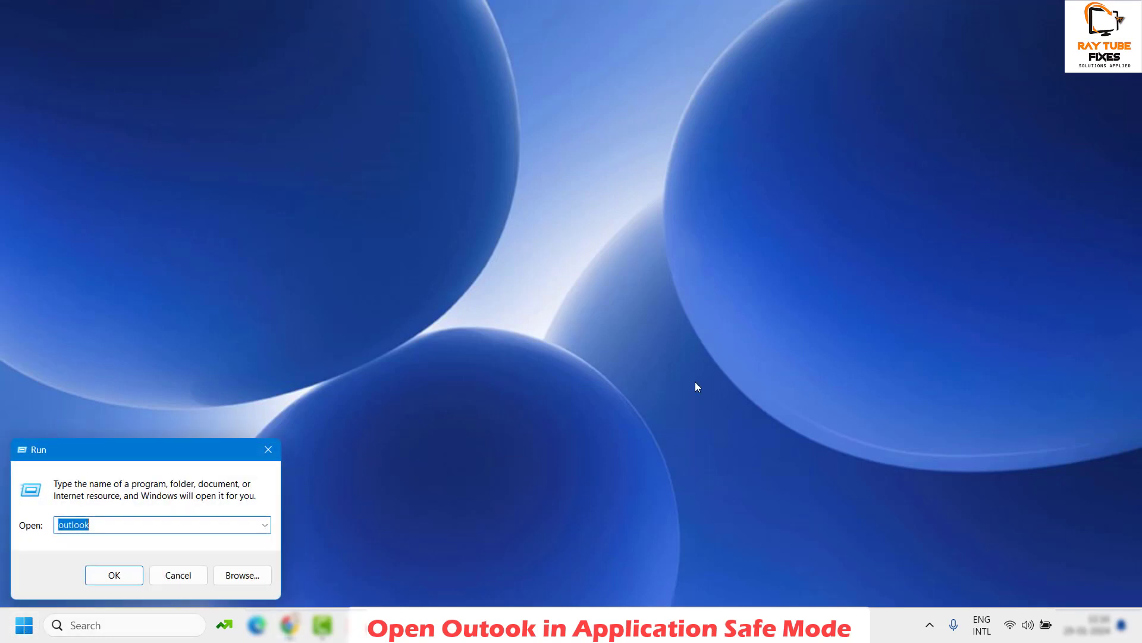
click(178, 575)
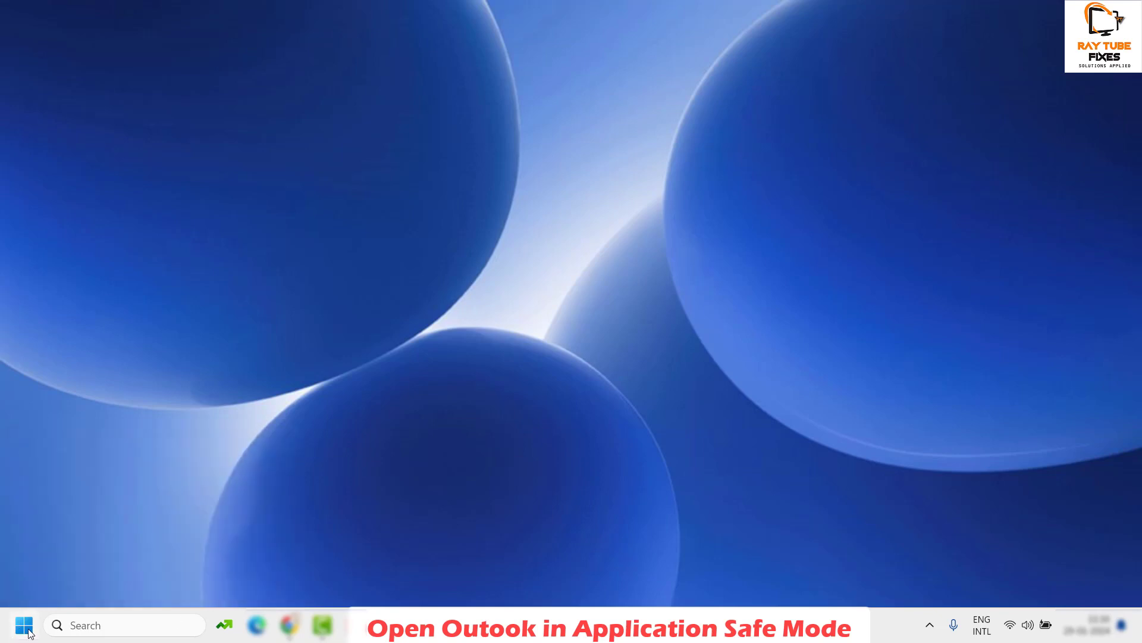
right_click(25, 626)
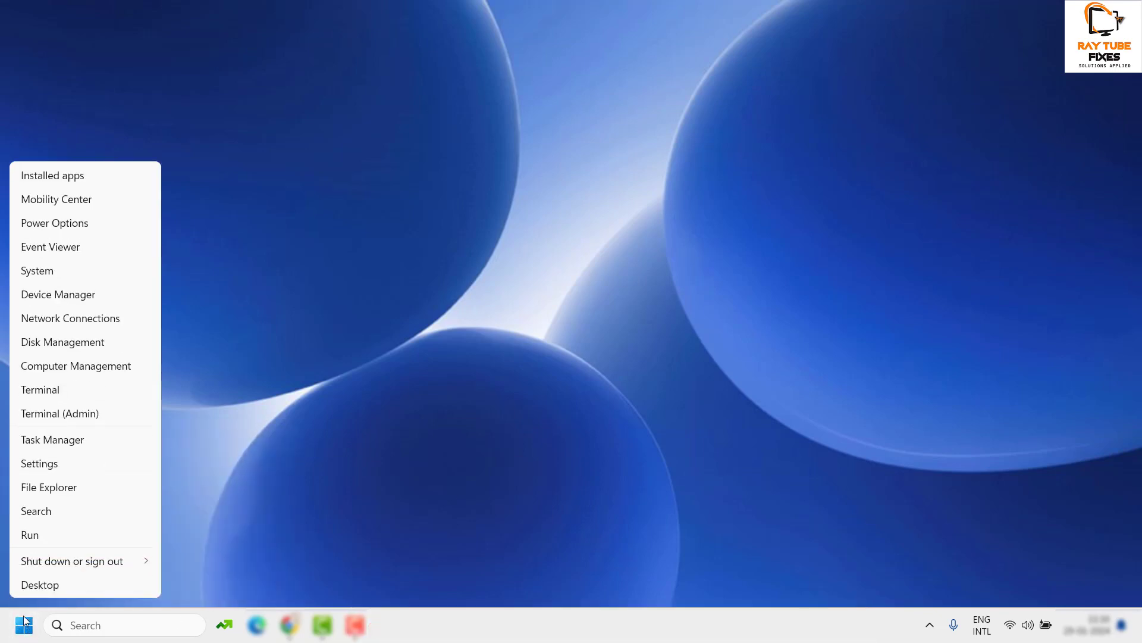
click(30, 534)
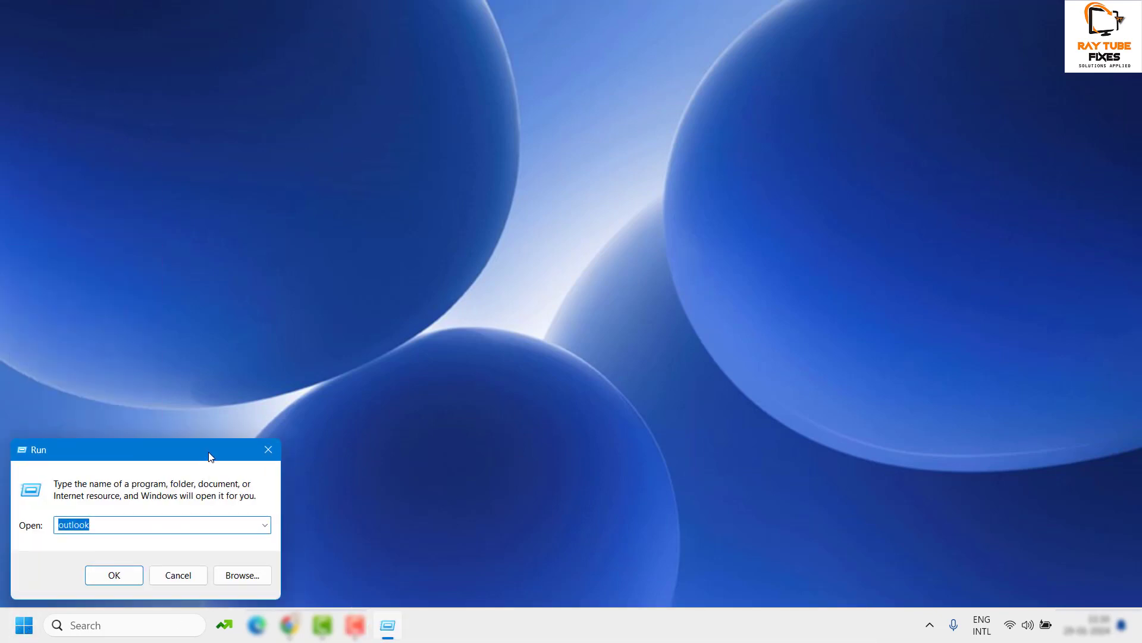
mouse_move(209, 453)
mouse_down()
mouse_move(429, 438)
mouse_move(166, 466)
mouse_move(217, 448)
mouse_up()
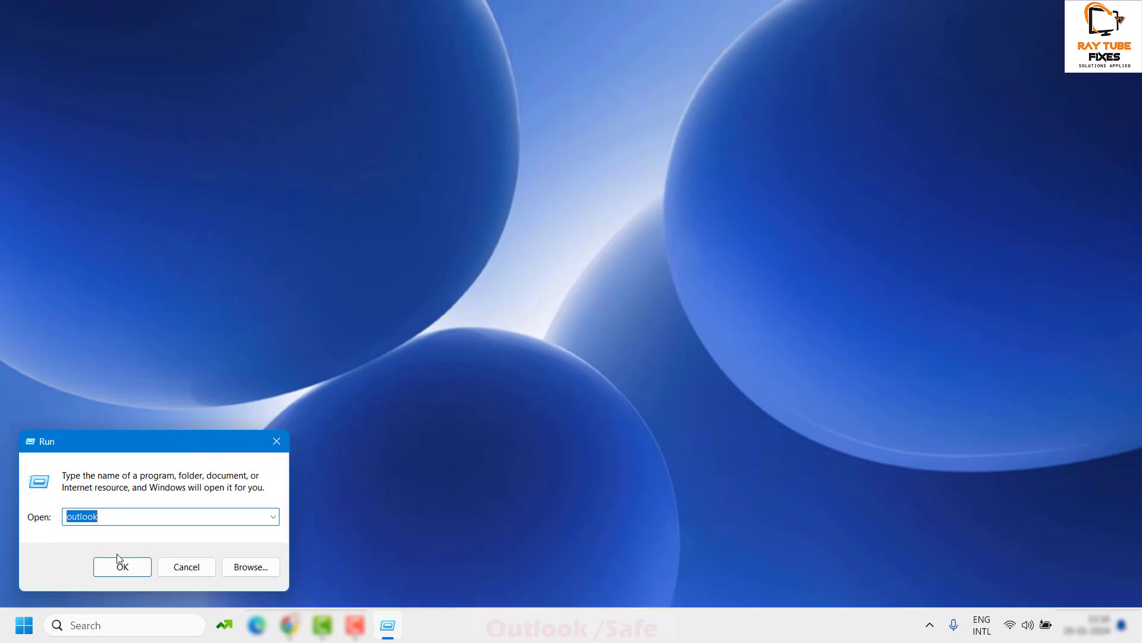
text(outlook )
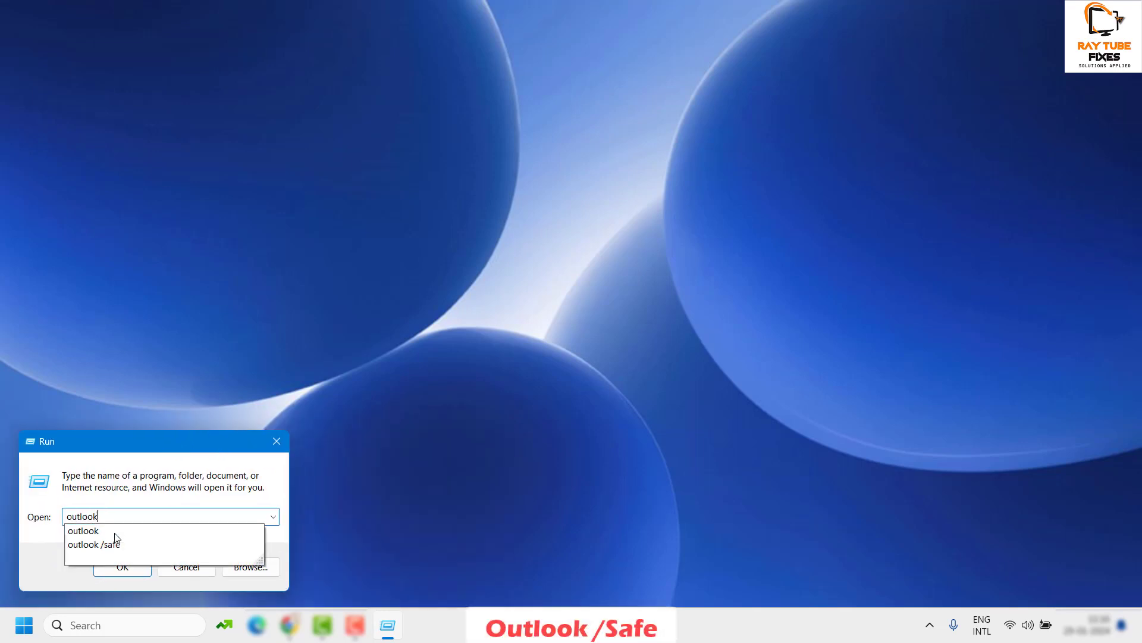
text(/)
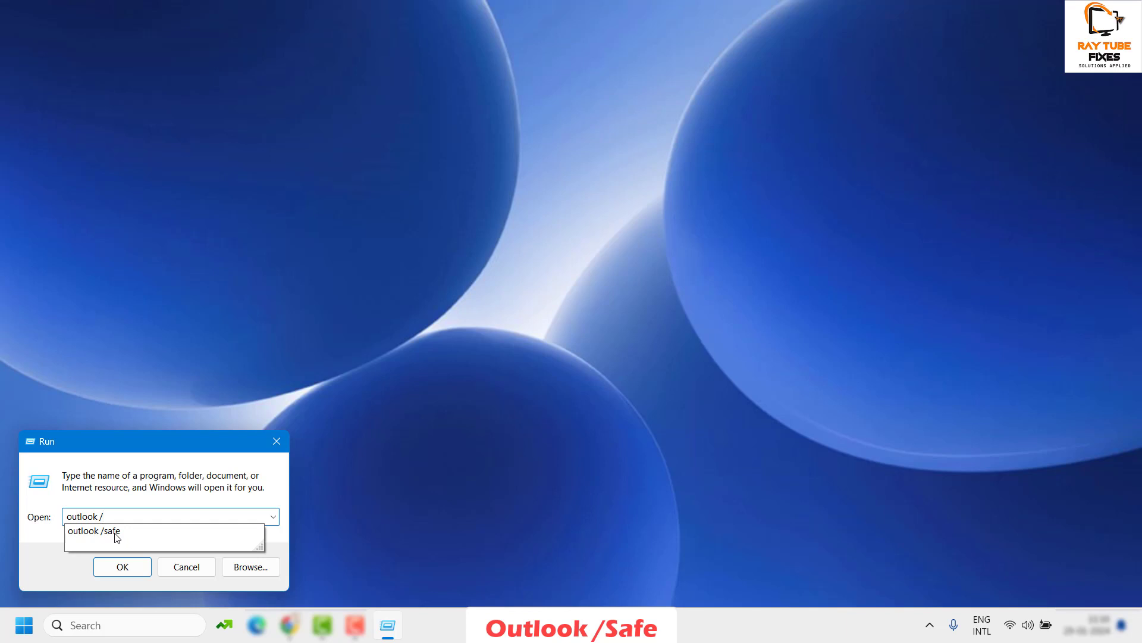
text(sa)
click(116, 536)
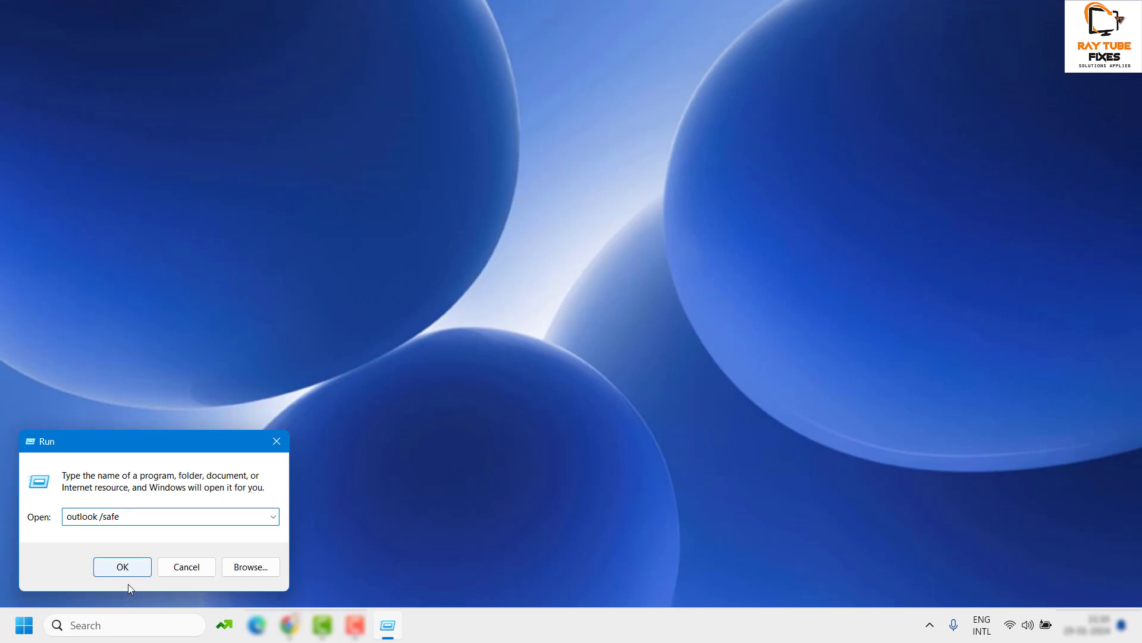
click(125, 569)
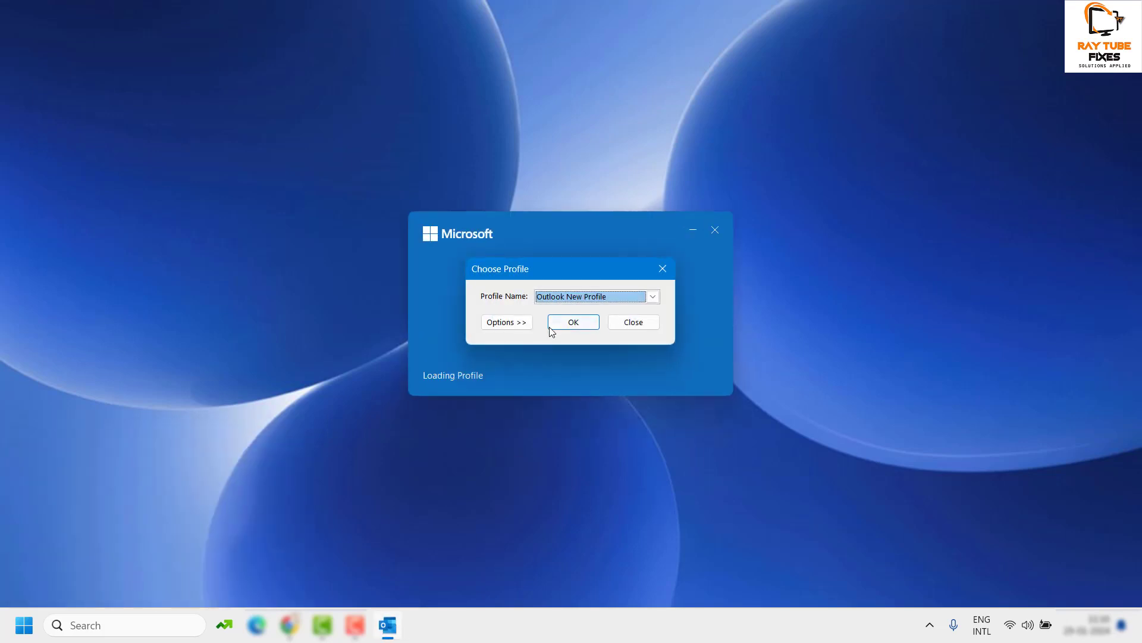
Step: Accept the Outlook New Profile profile and close the overdue Calendar Planning reminder
click(575, 322)
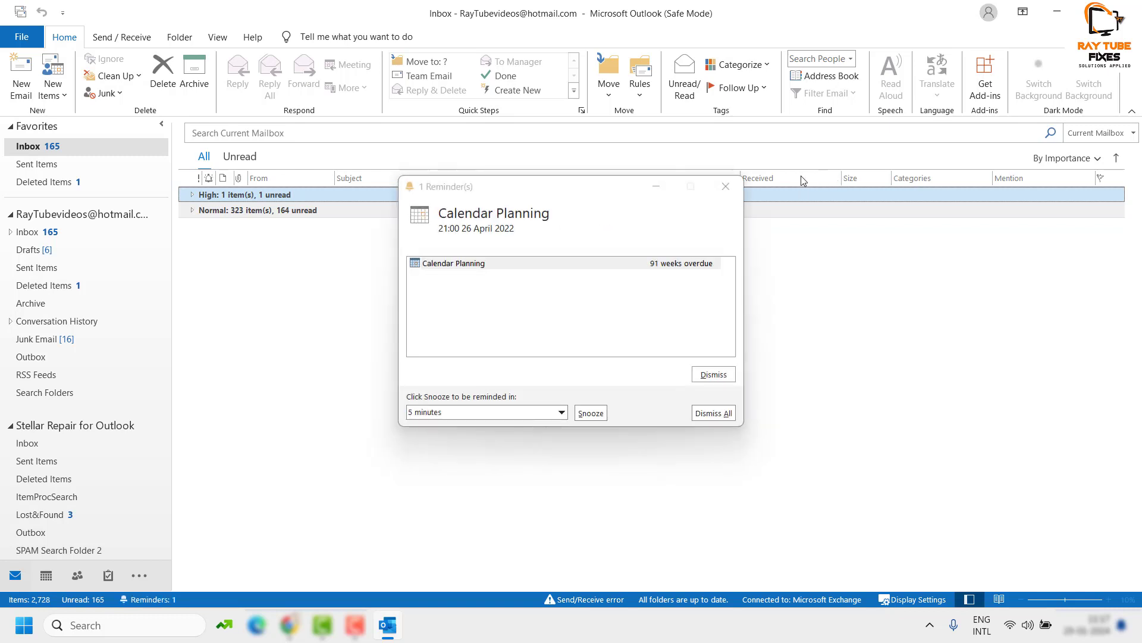
click(726, 187)
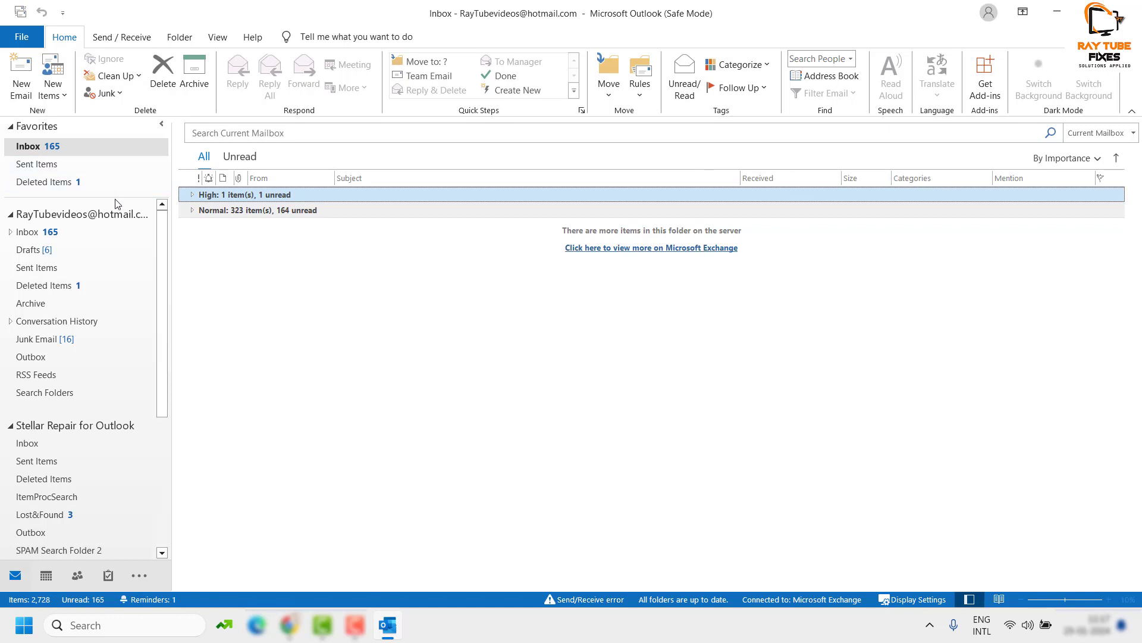
Step: Open the Add-ins page of Outlook Options and select the Microsoft Exchange Add-in
click(27, 42)
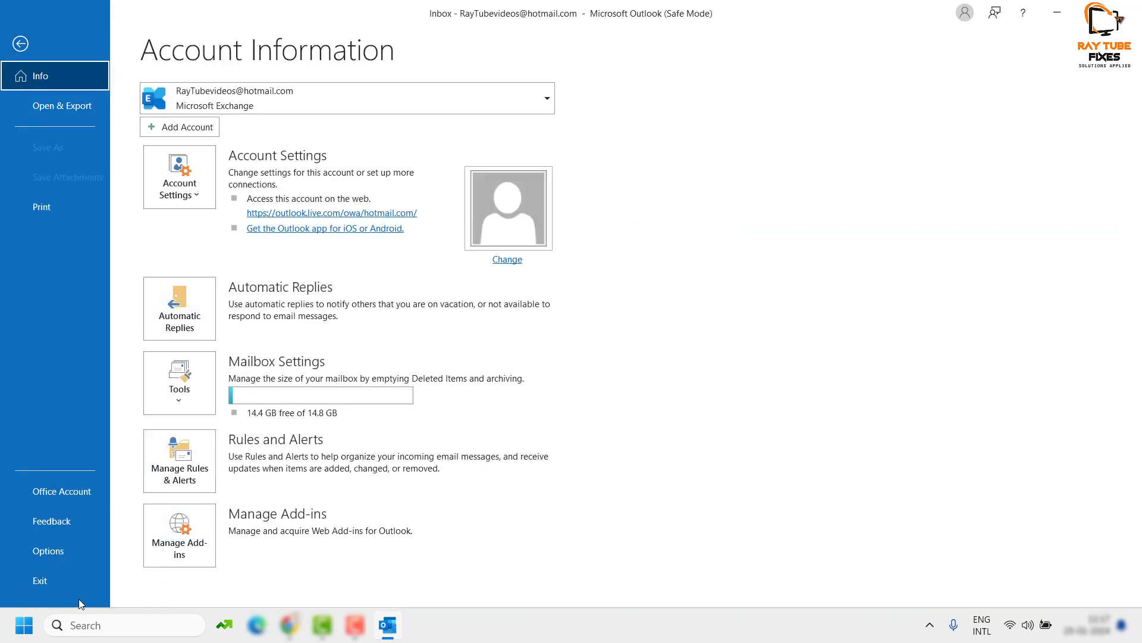
click(66, 553)
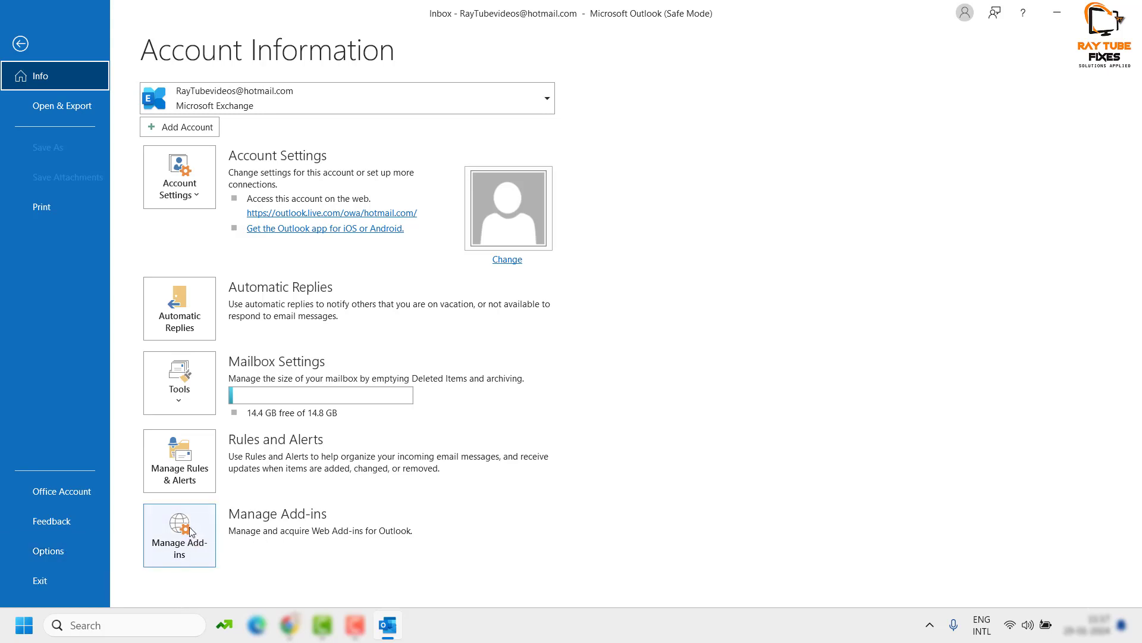
click(58, 552)
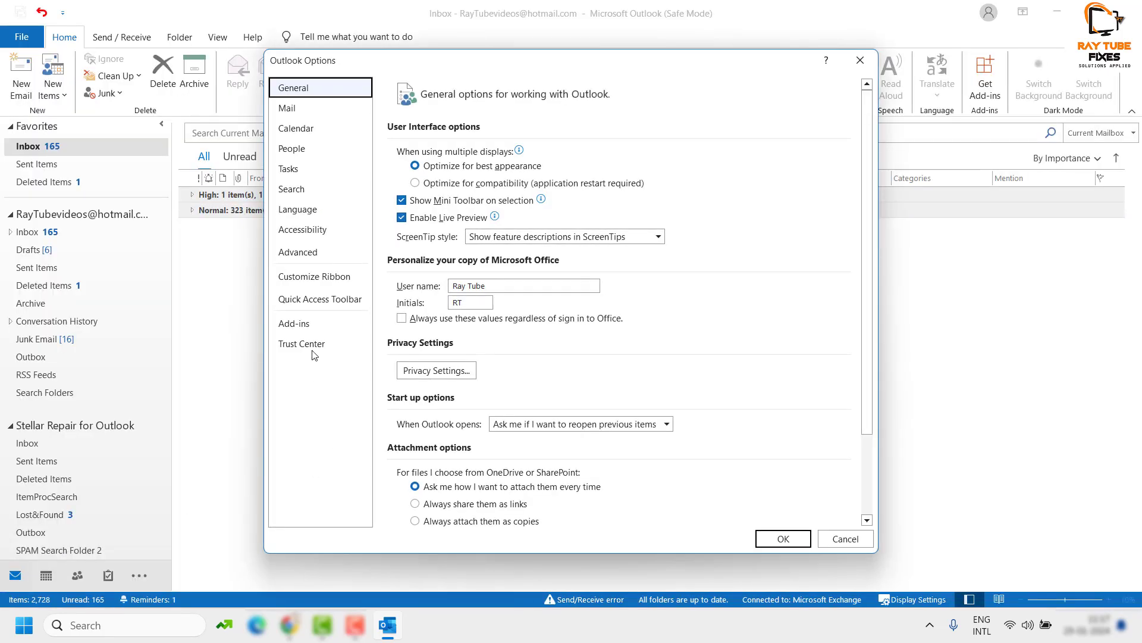
click(315, 331)
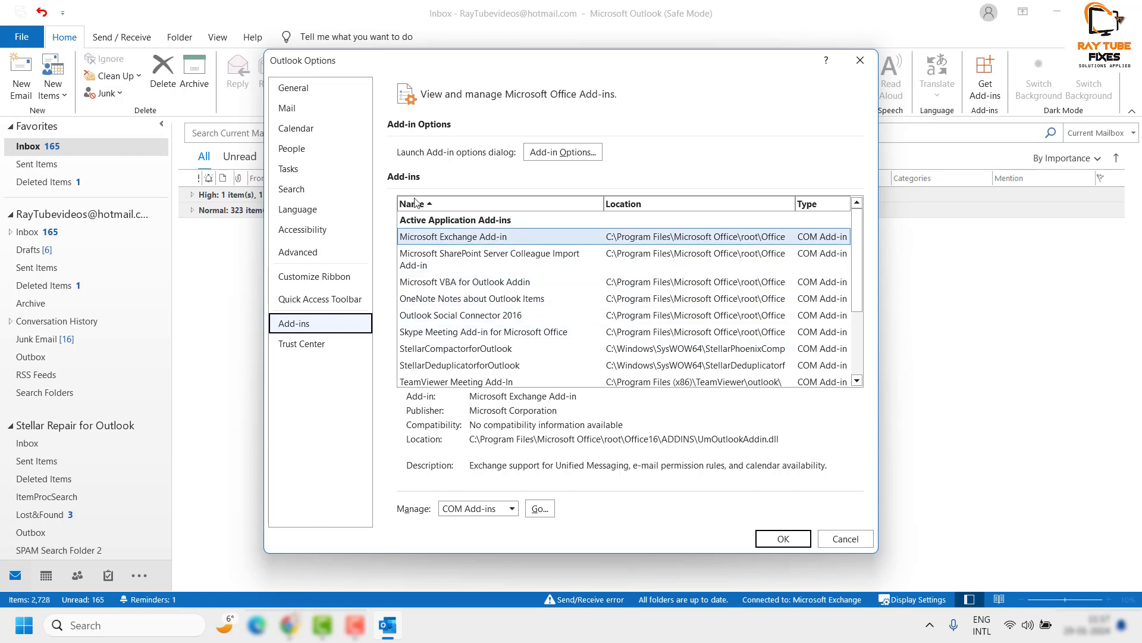
click(436, 240)
Step: Uncheck Exchange, OneNote, Social Connector, Skype, Stellar and TeamViewer COM add-ins, then confirm
click(542, 513)
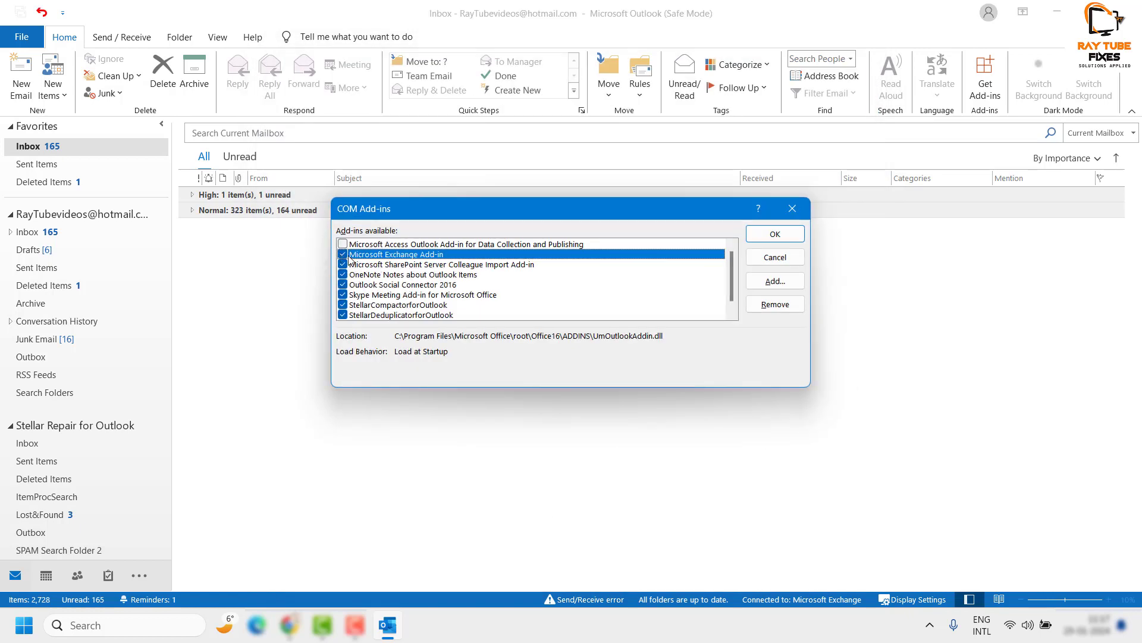
click(342, 255)
click(343, 265)
click(342, 274)
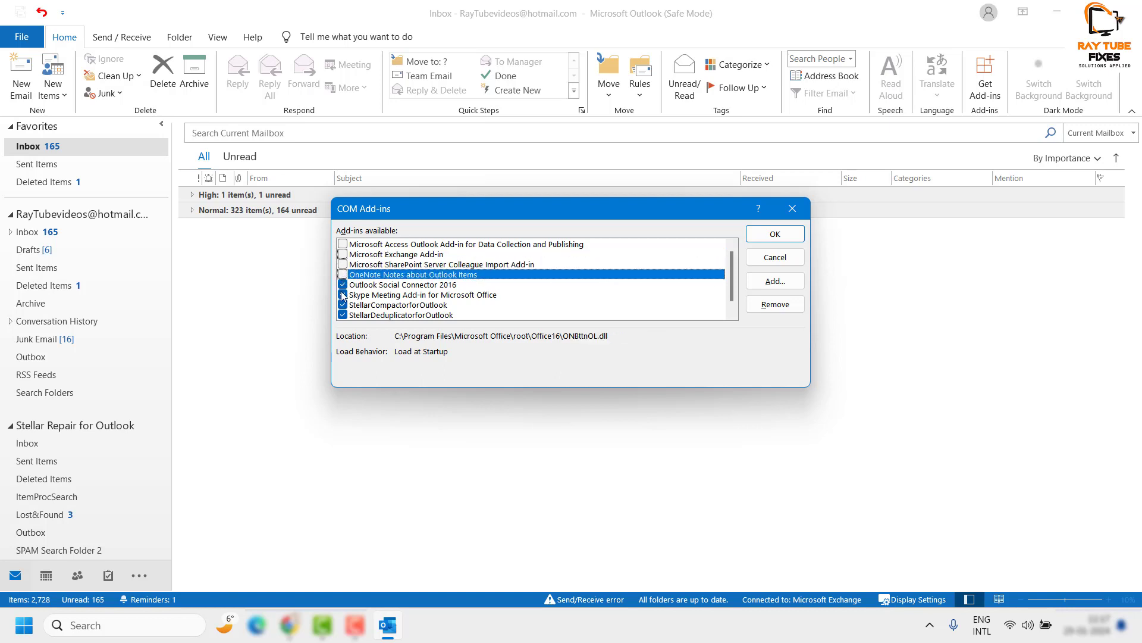
click(343, 285)
click(343, 305)
click(343, 295)
click(343, 316)
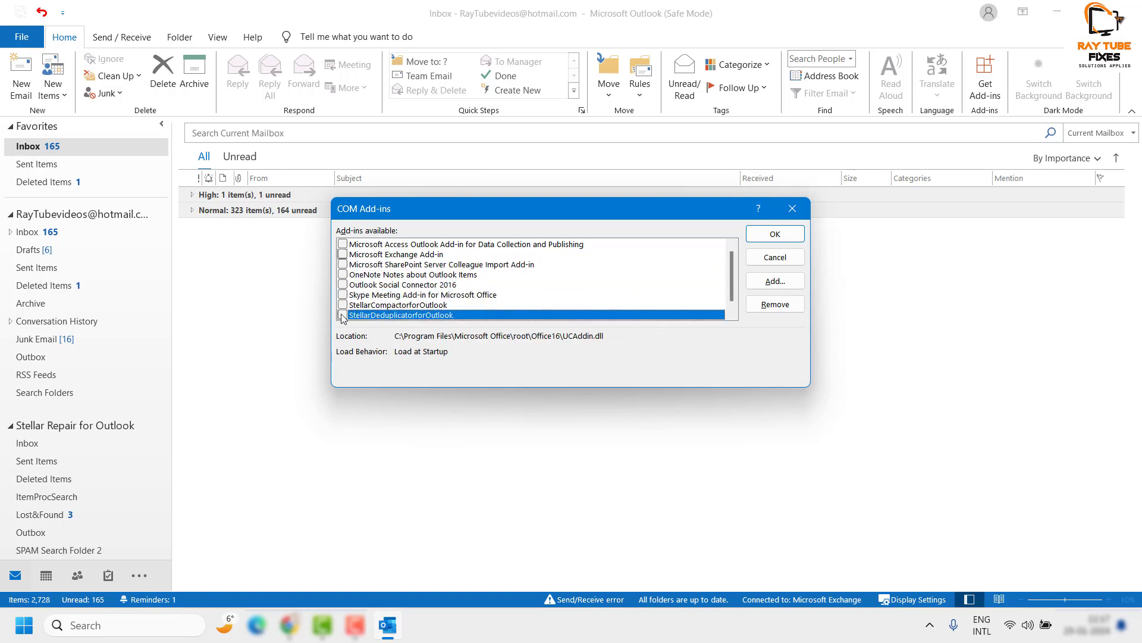
scroll(344, 318, down, 1)
click(342, 316)
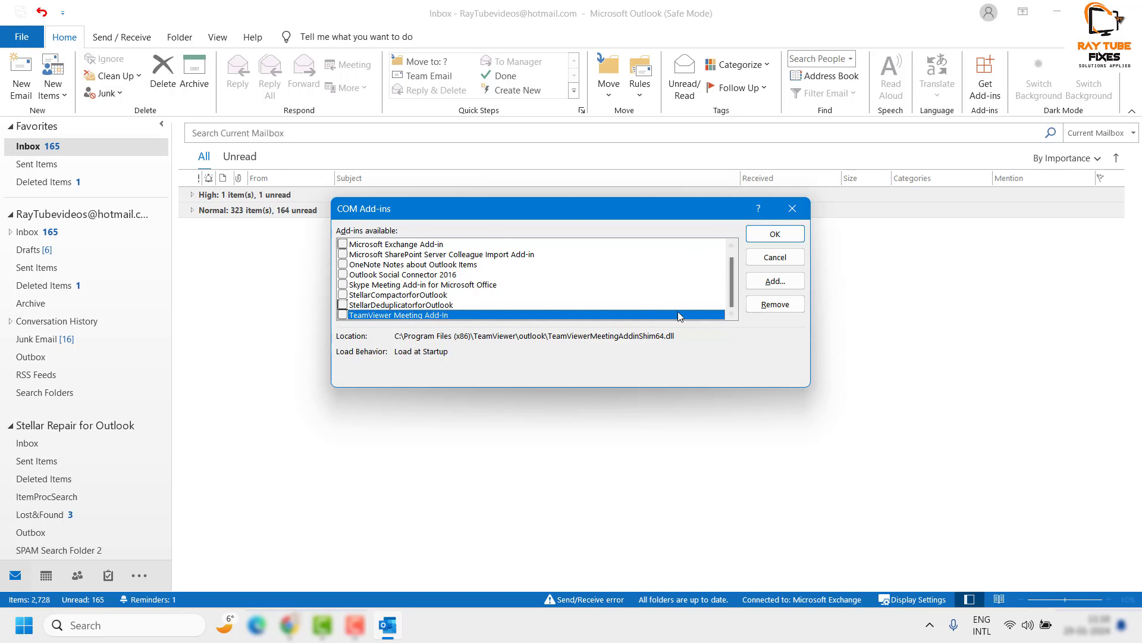
click(766, 232)
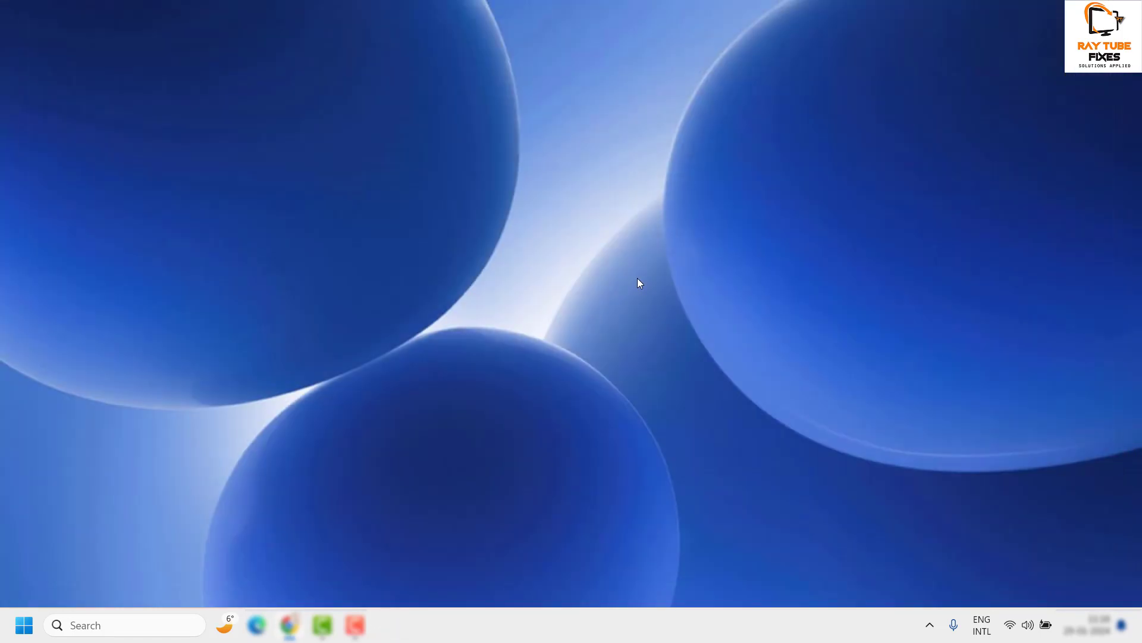
Step: Relaunch Outlook normally with the 'outlook' Run command and dismiss the Calendar Planning reminder
key(super+r)
text(outlo)
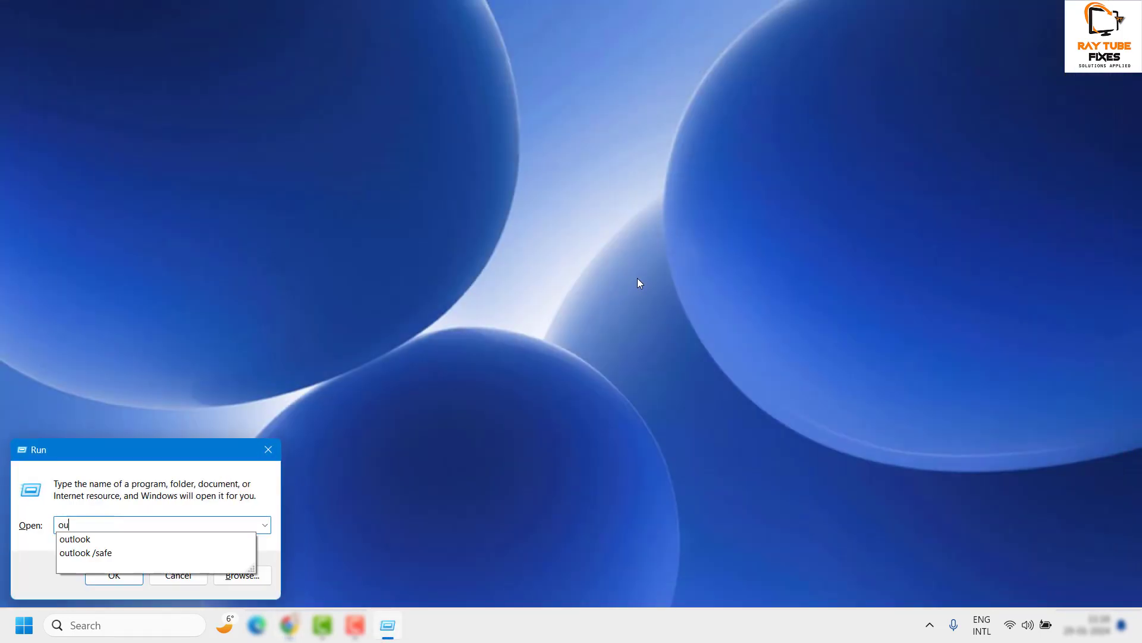
text(ok)
key(Return)
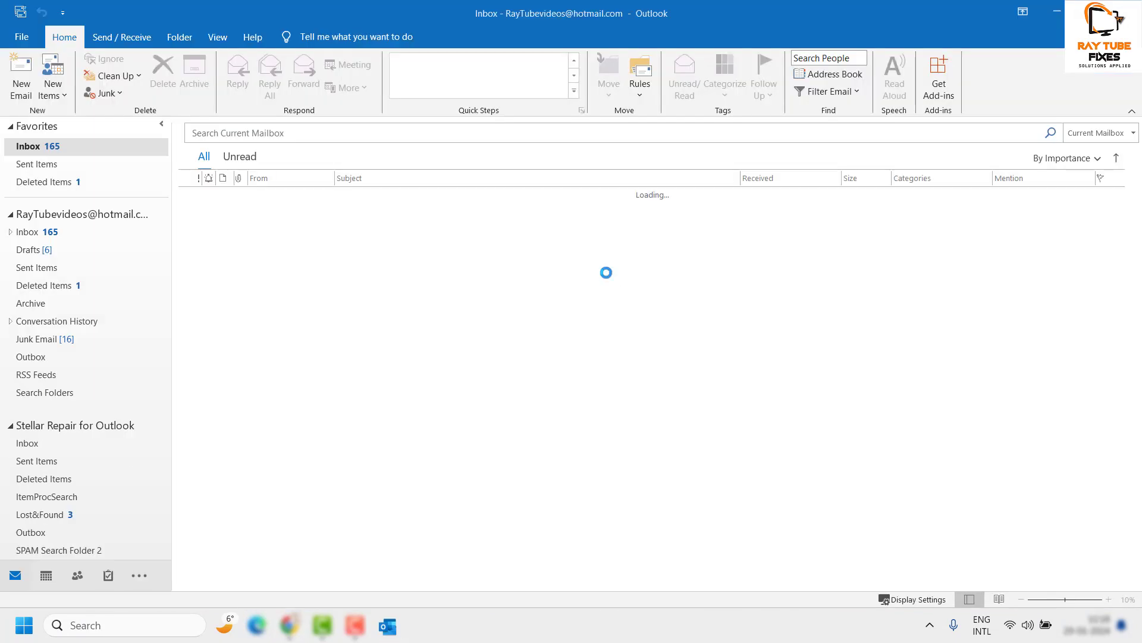
click(10, 216)
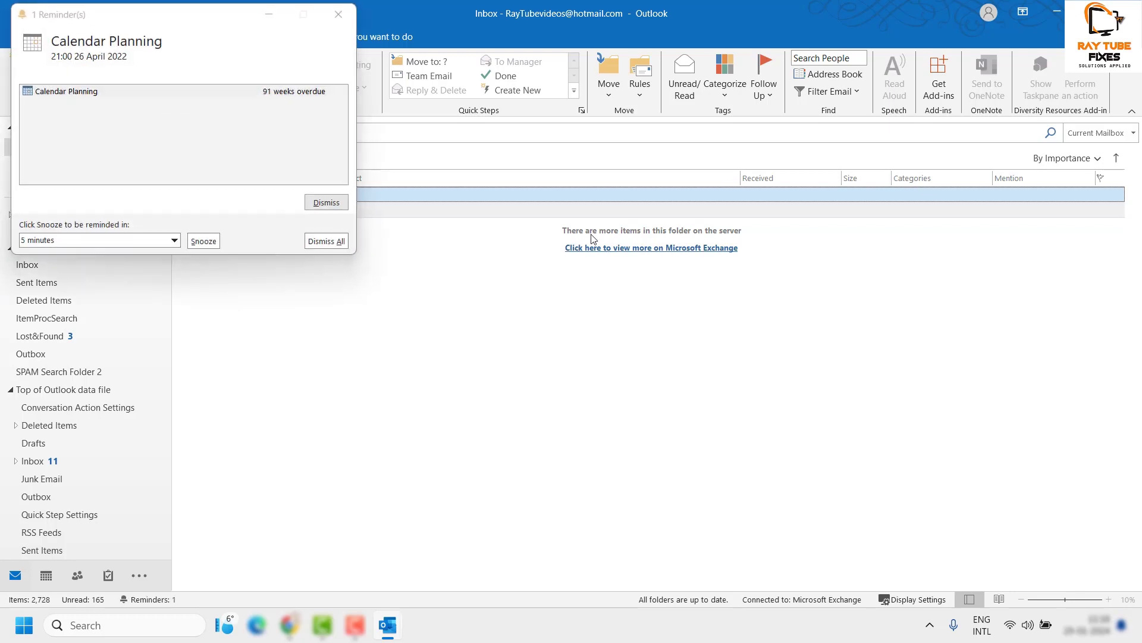
click(337, 23)
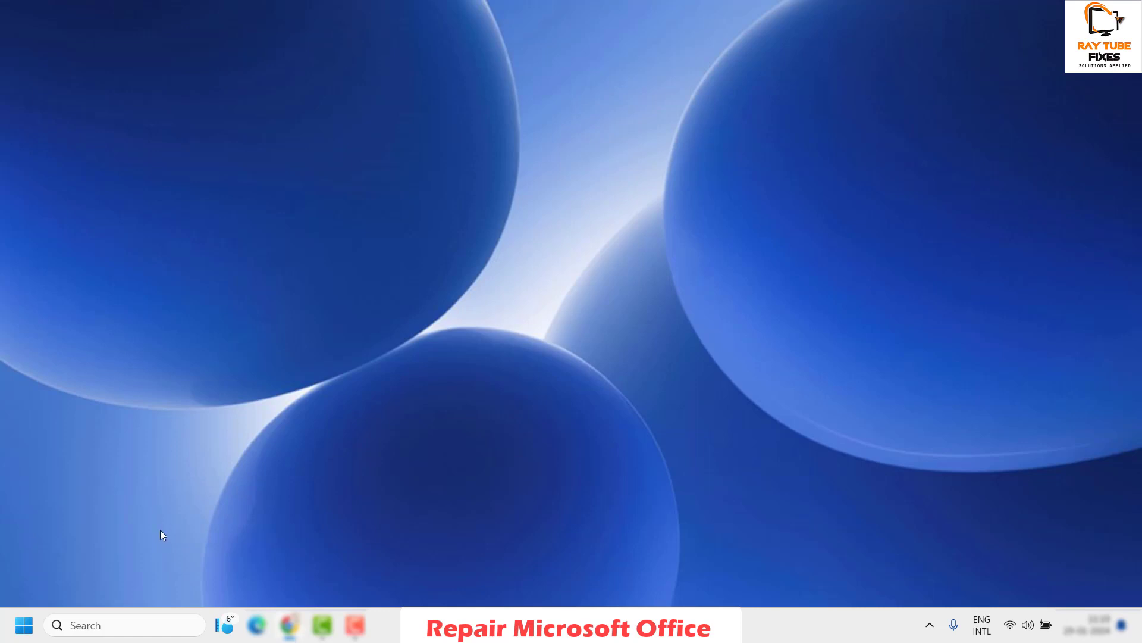
Step: Run appwiz.cpl from the Start menu's Run dialog
right_click(21, 632)
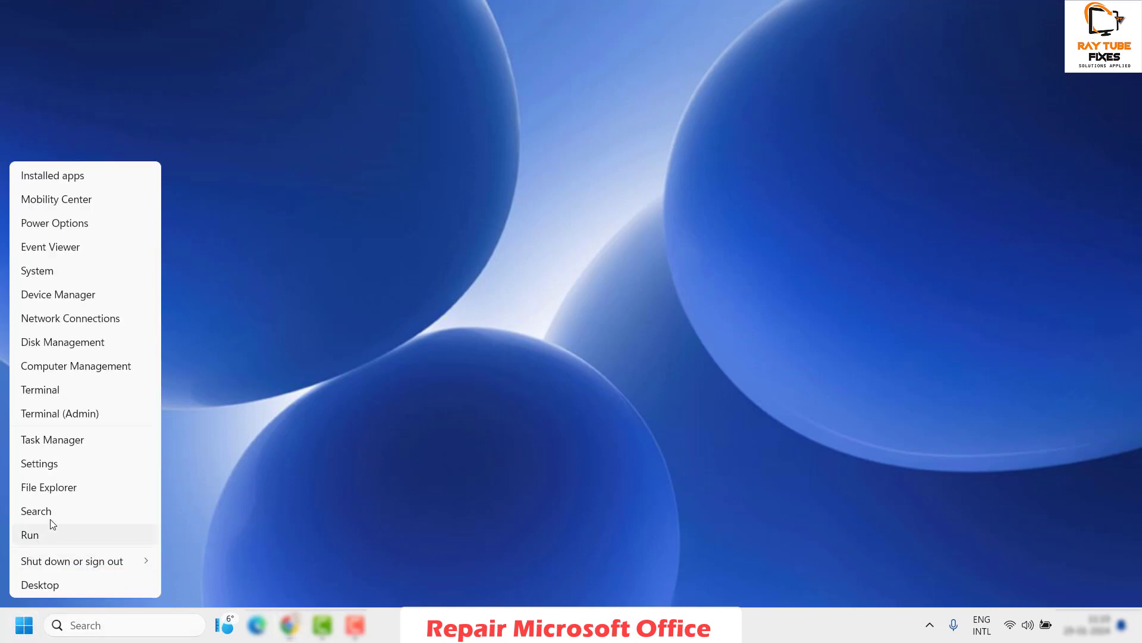
click(47, 534)
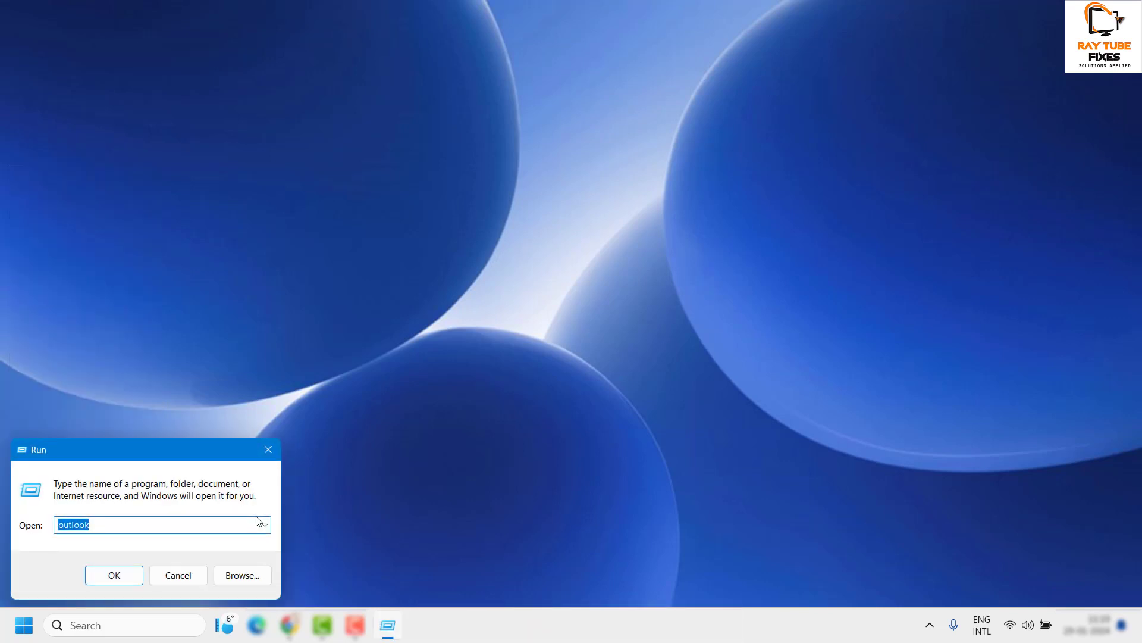
text(app)
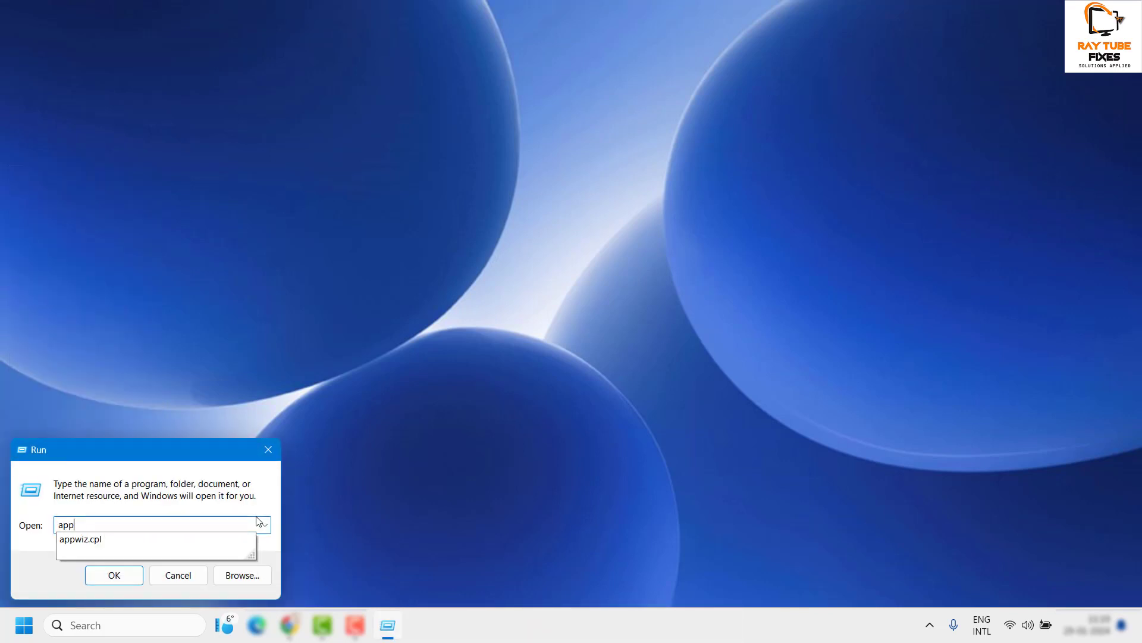
key(Down)
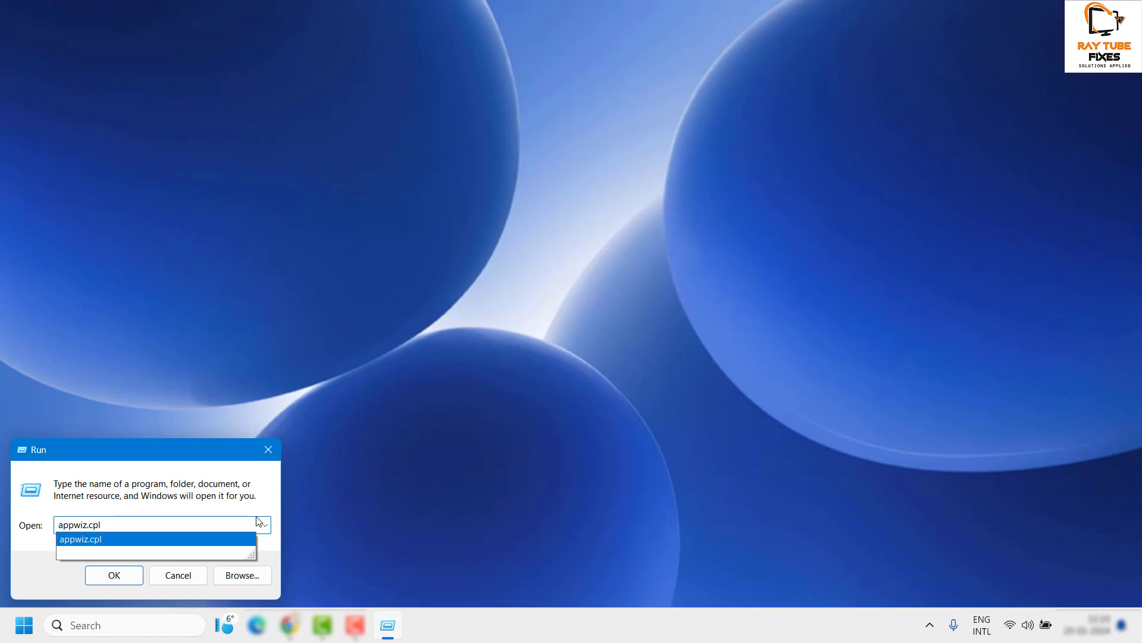
key(Return)
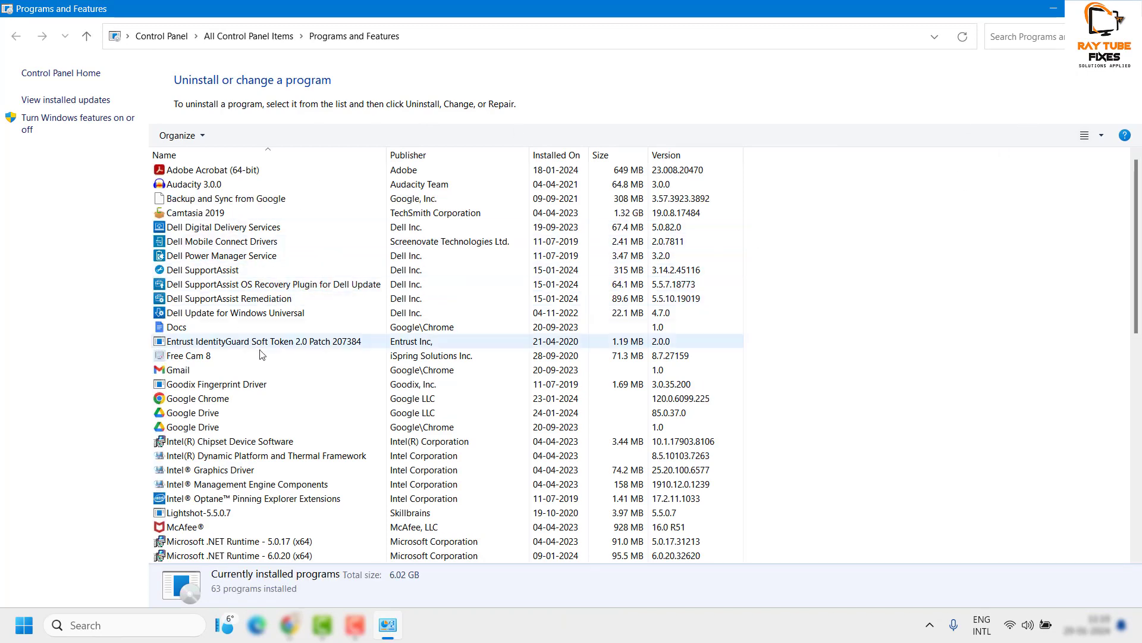
Step: Select Microsoft Office Professional Plus 2019 in the program list and choose Change
scroll(261, 355, down, 4)
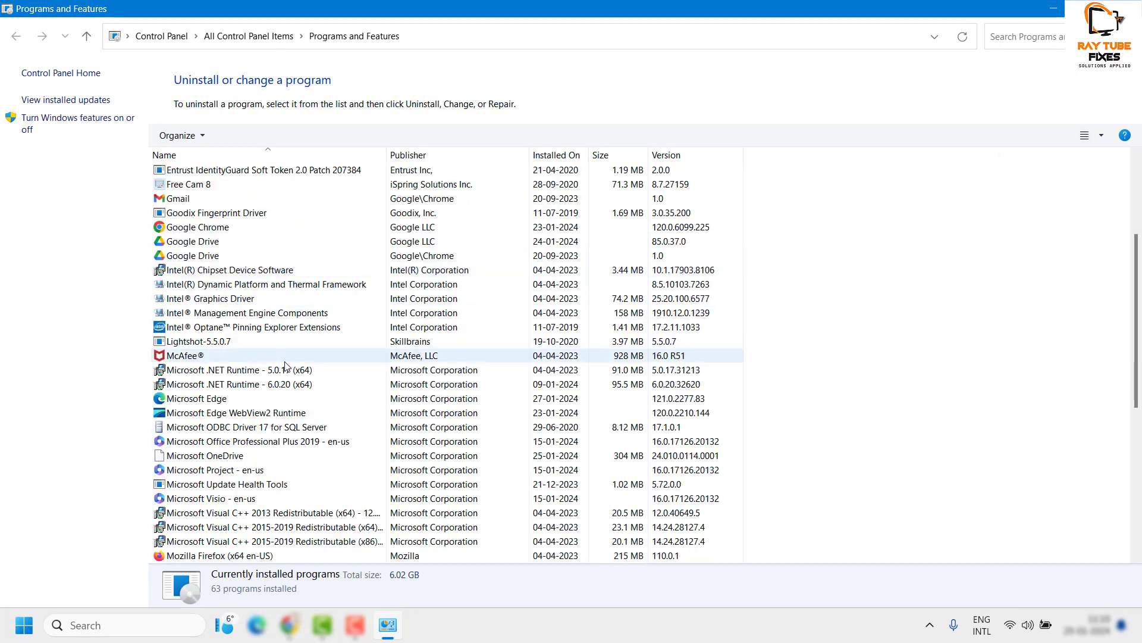
scroll(285, 365, down, 2)
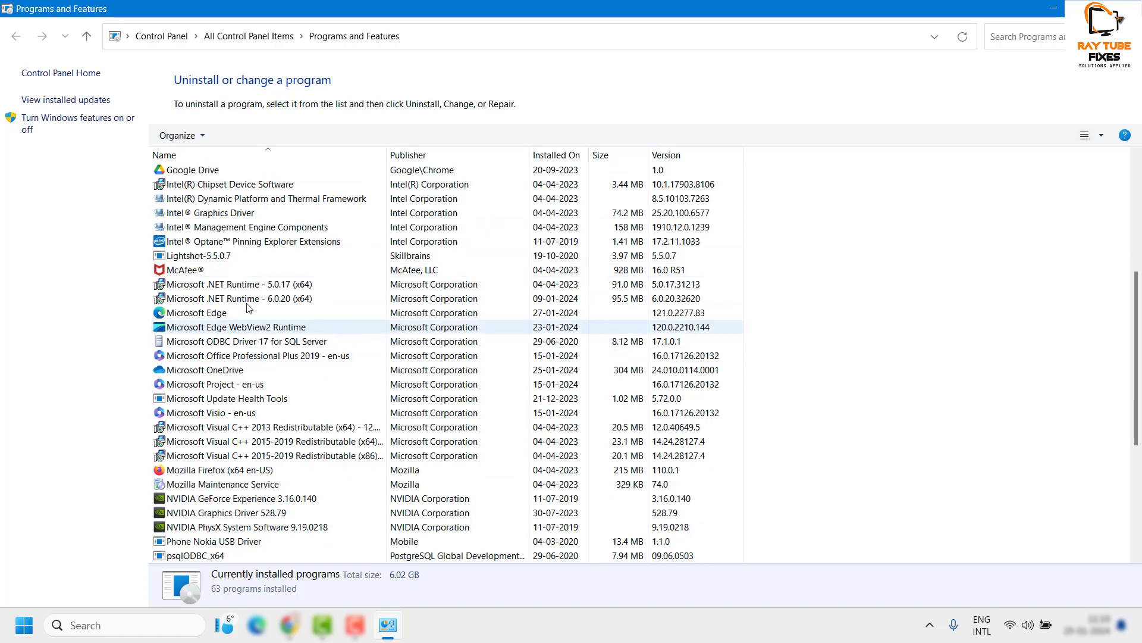
click(298, 360)
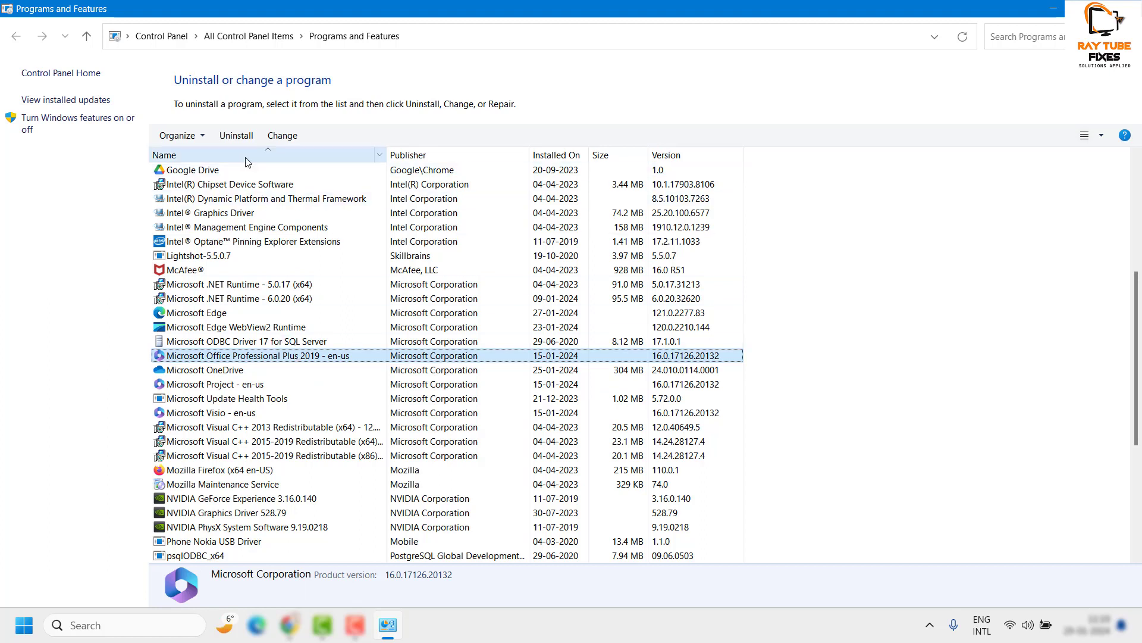
click(288, 137)
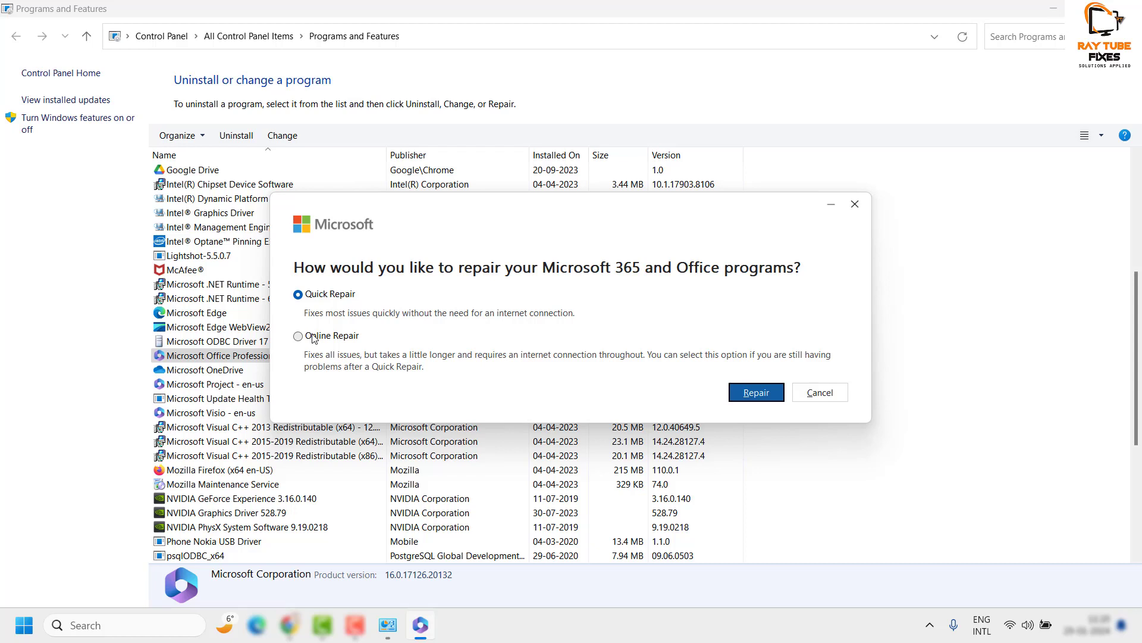
Step: Choose Online Repair and start repairing Office
click(329, 340)
click(781, 388)
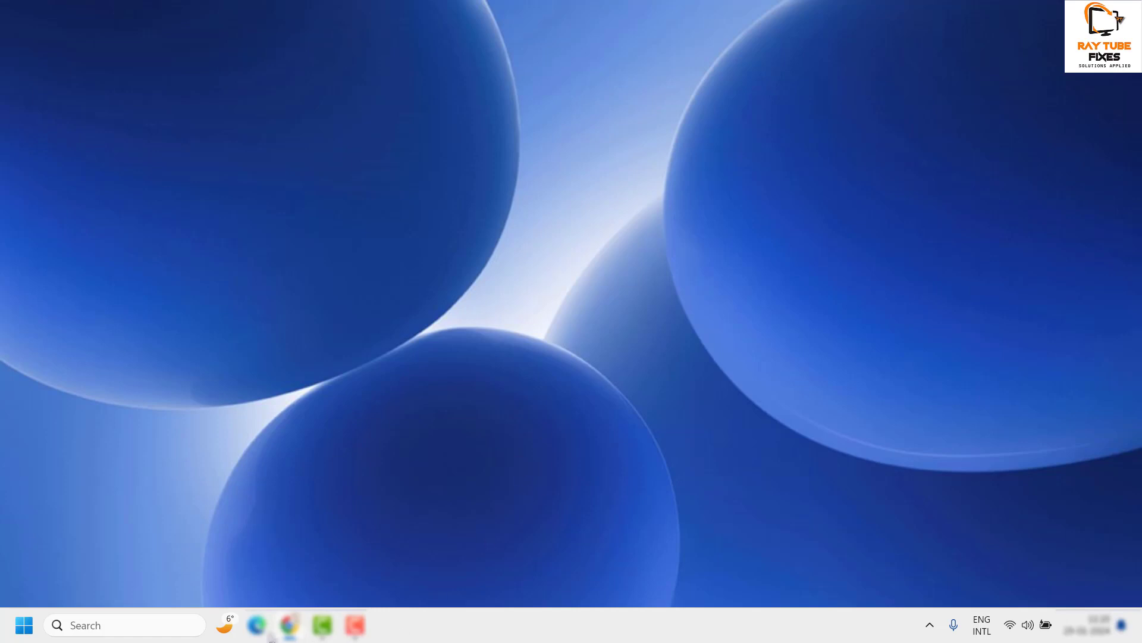
Step: Open a maximized Chrome window on the pasted Support and Recovery Assistant page, dismissing sign-in
right_click(289, 625)
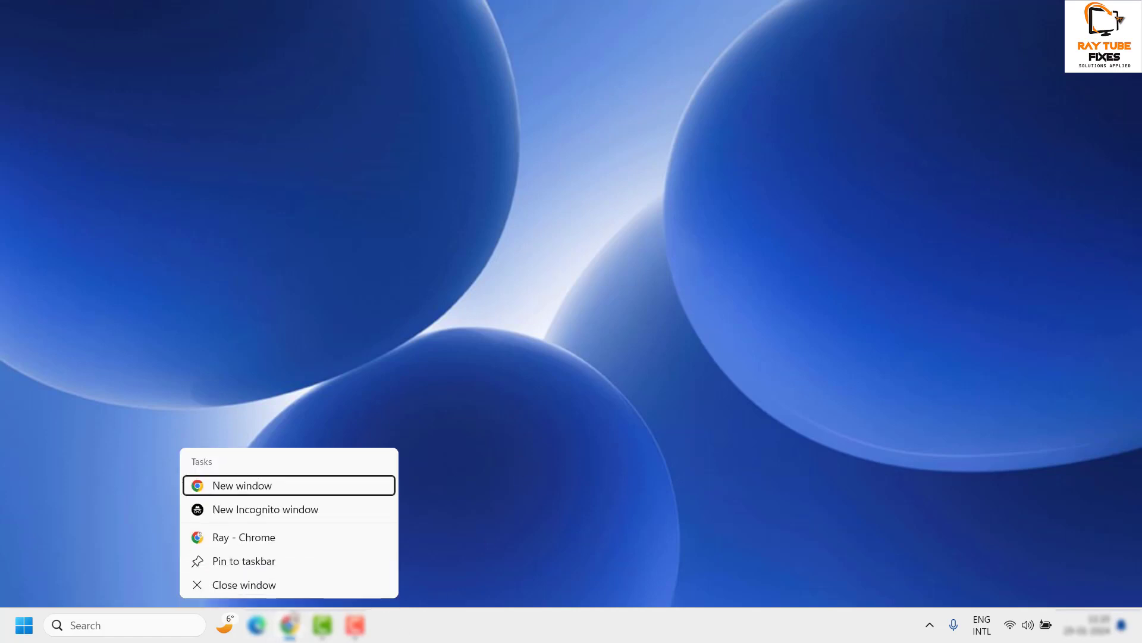
click(301, 487)
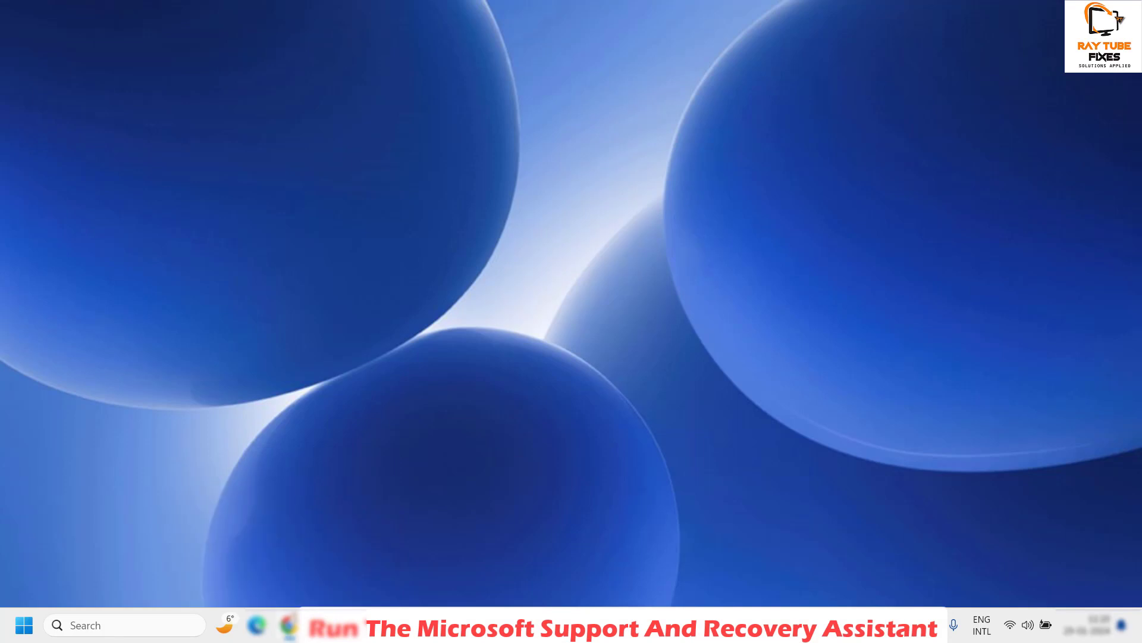
double_click(630, 75)
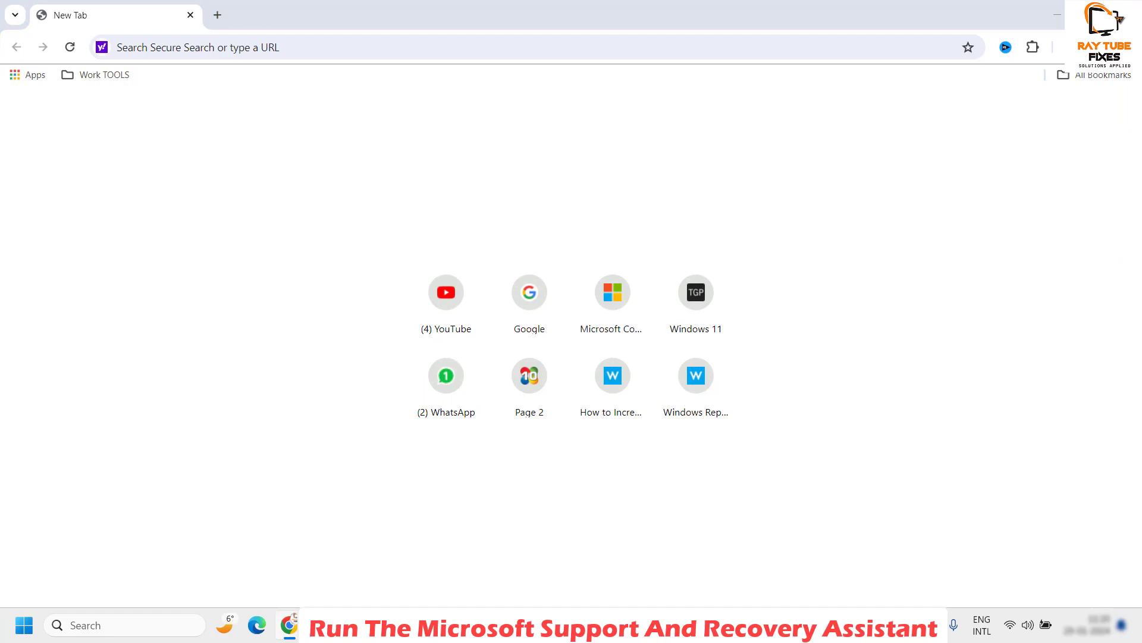
click(231, 49)
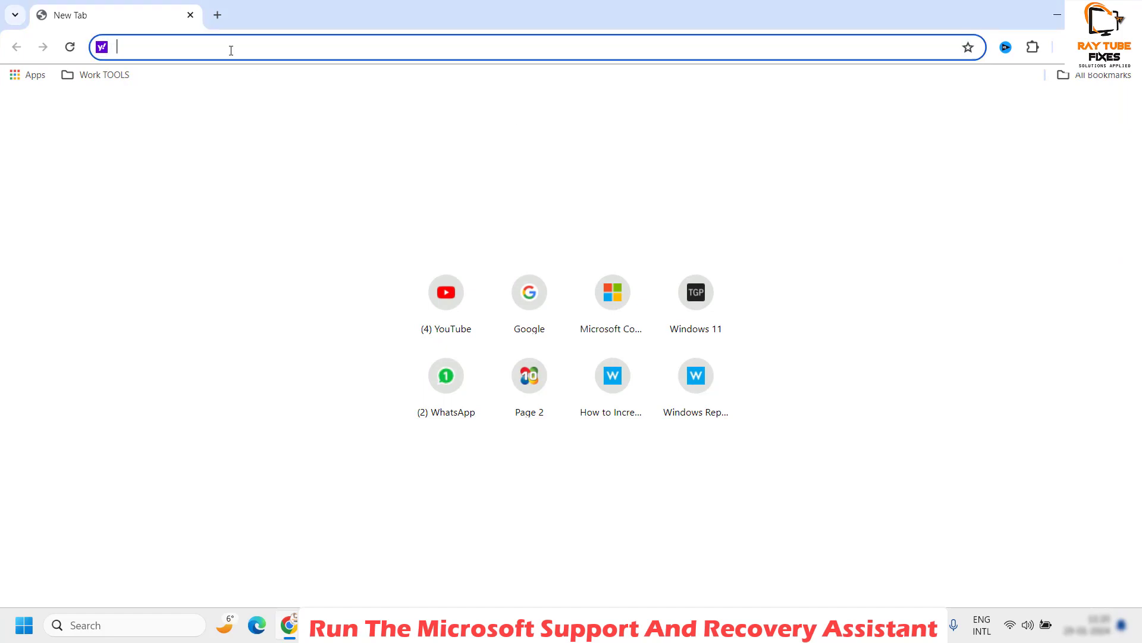
text(https://support.microsoft.com/en-us/office/about-the-microsoft-support-and-recovery-assistant-e90bb691-c2a7-4697-a94f-88836856c72f#ID0EB6=Outlook)
key(Return)
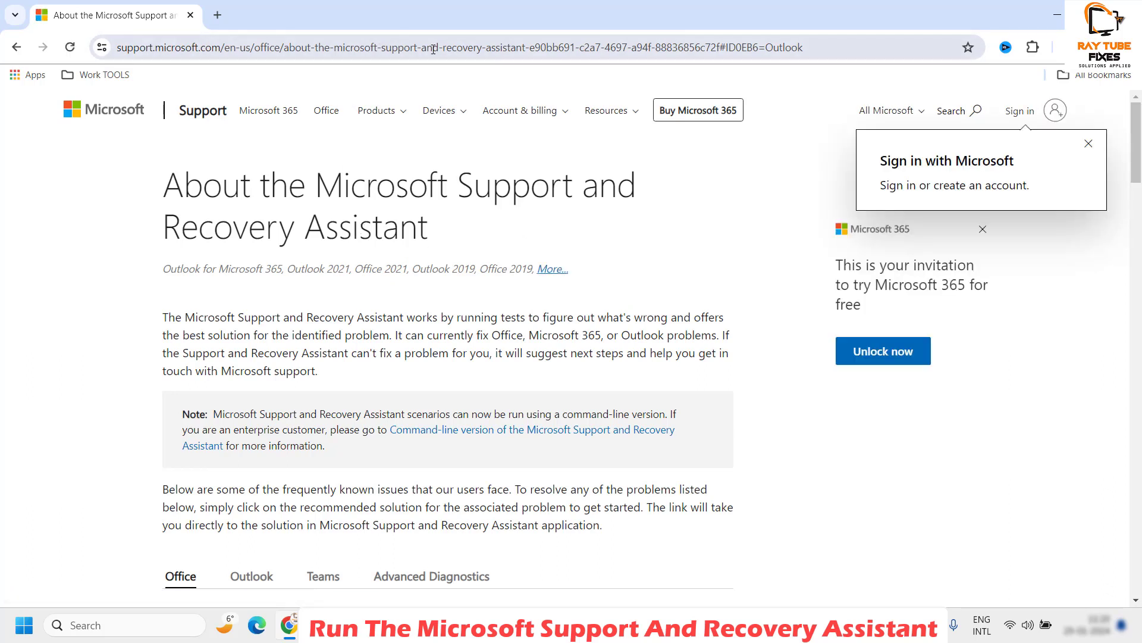
click(1089, 143)
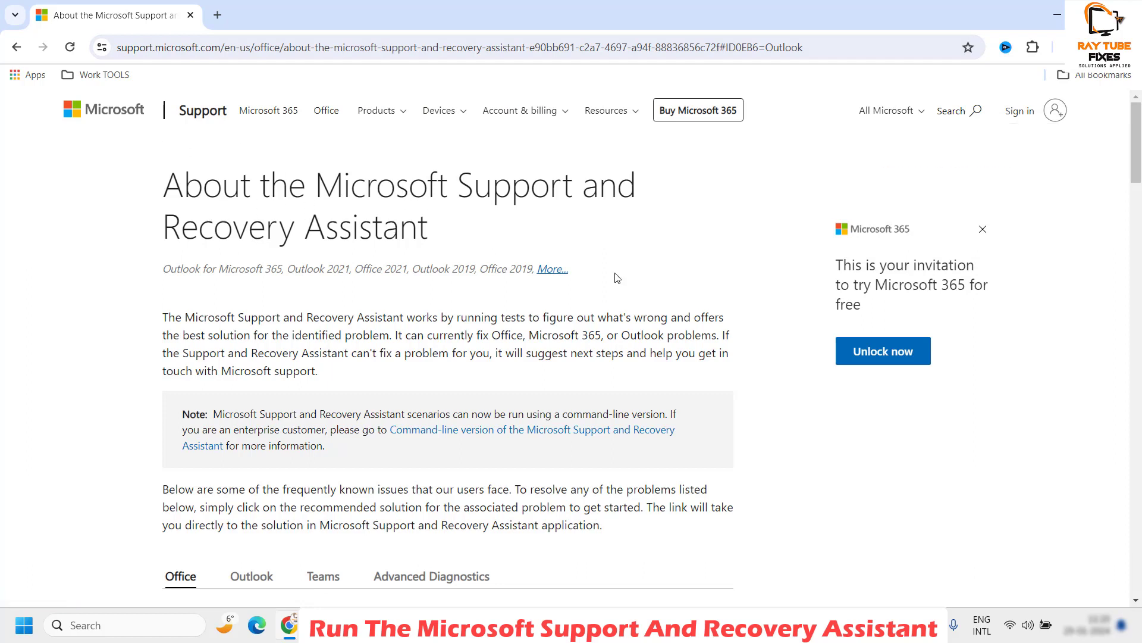
Step: Expand the Outlook scenarios and download SaraSetup.exe from the installation section
scroll(464, 272, down, 5)
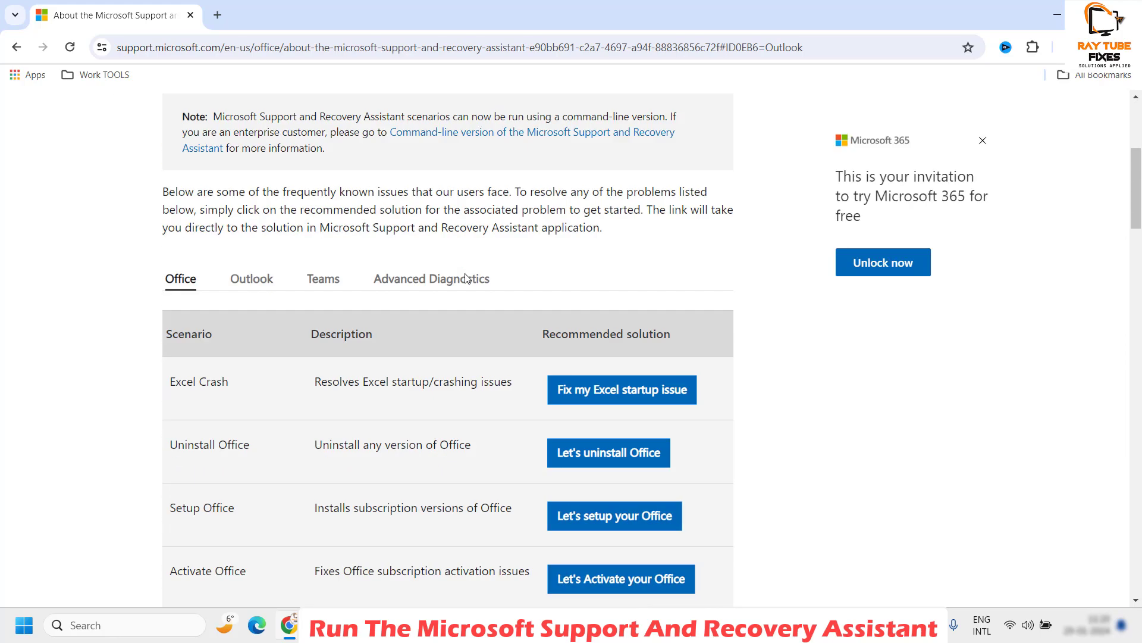
click(251, 280)
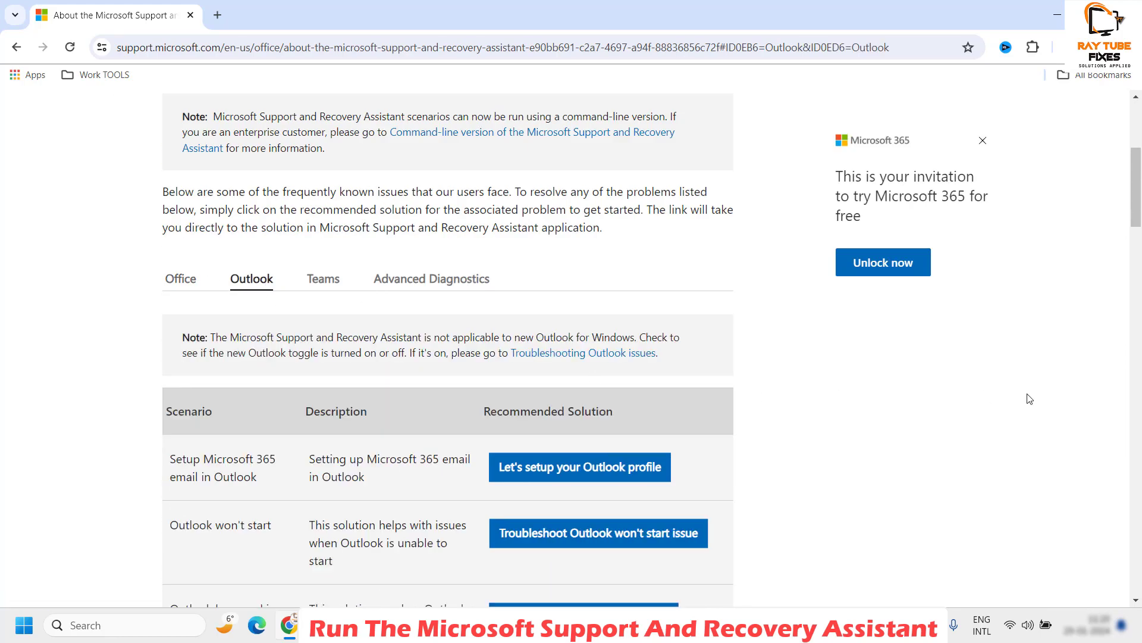
scroll(1028, 395, down, 3)
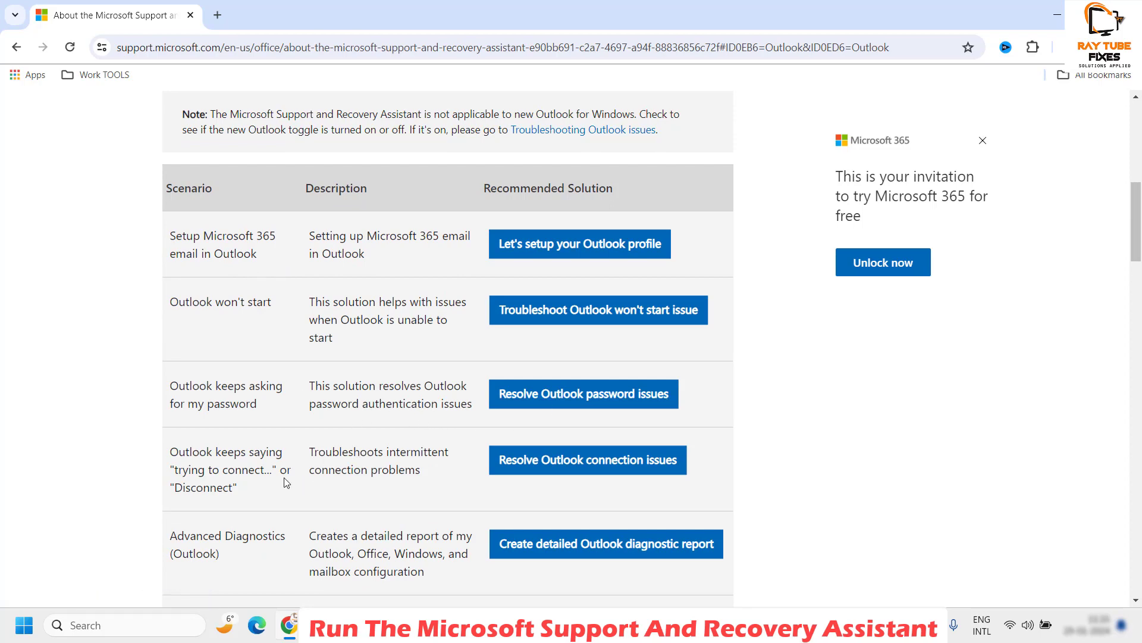
scroll(301, 466, down, 6)
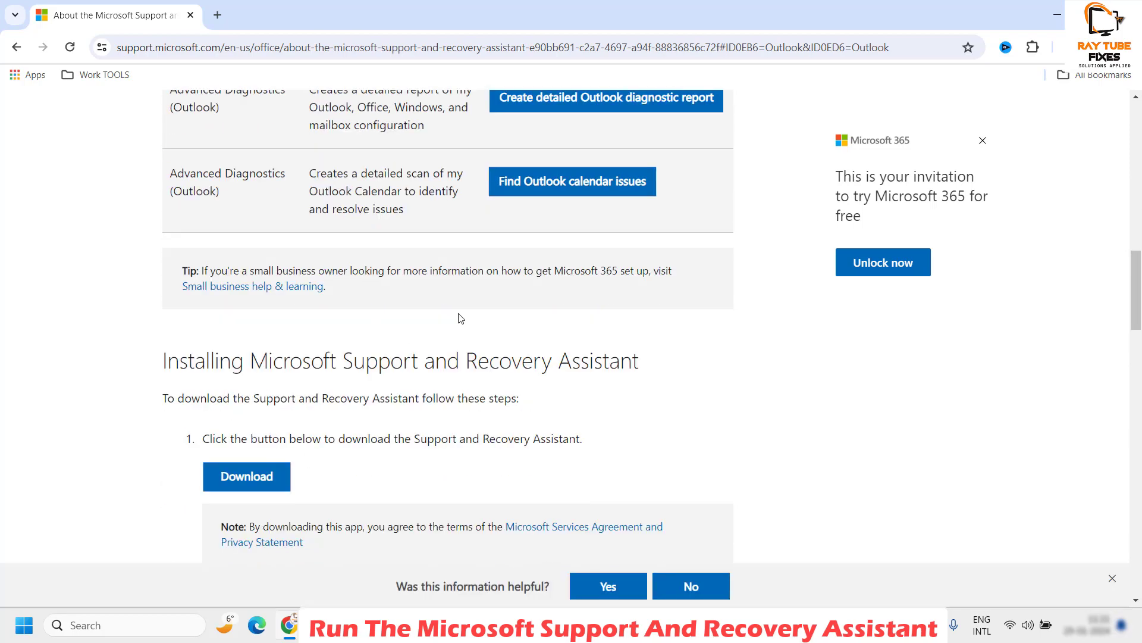
scroll(445, 336, down, 2)
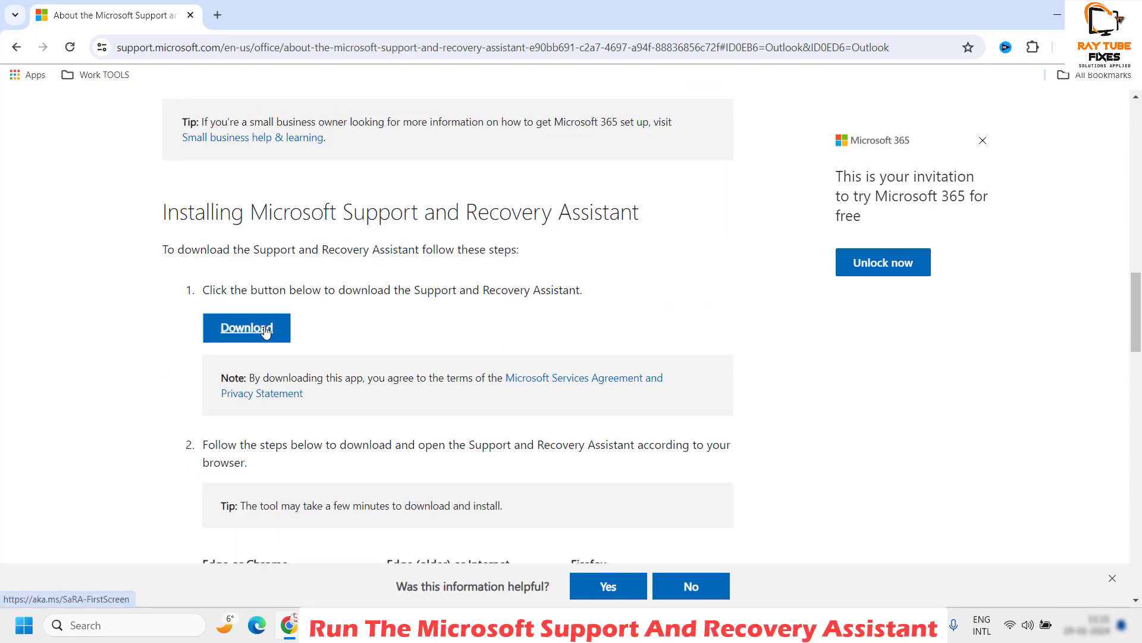
click(271, 339)
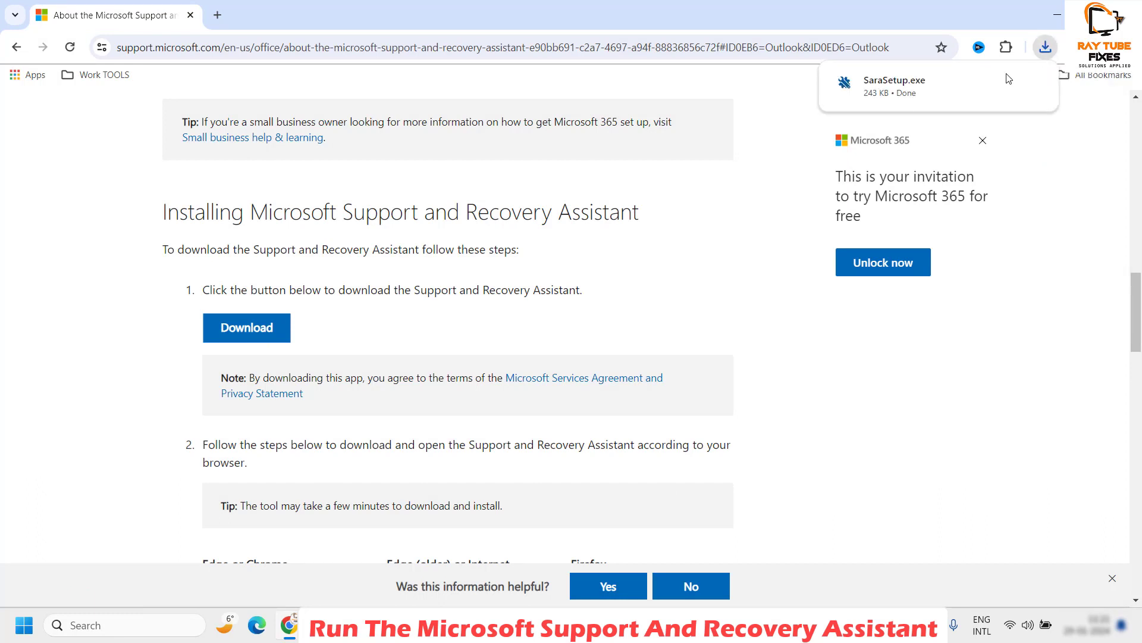
Step: Run SaraSetup.exe and install the Support and Recovery Assistant, letting it launch to the license terms
click(911, 97)
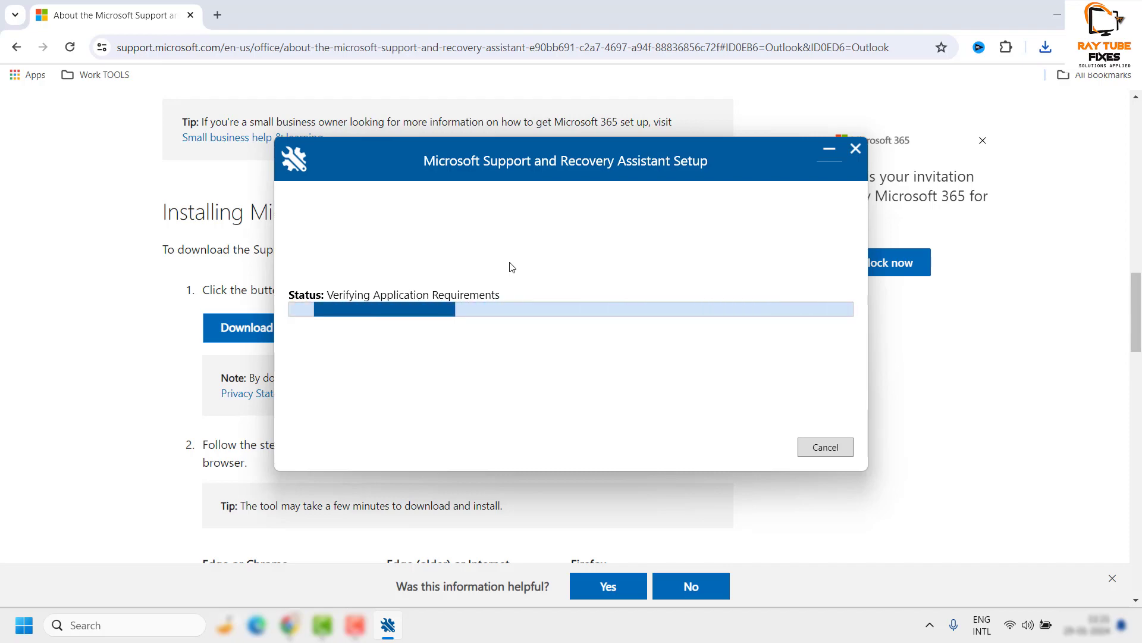
click(1057, 10)
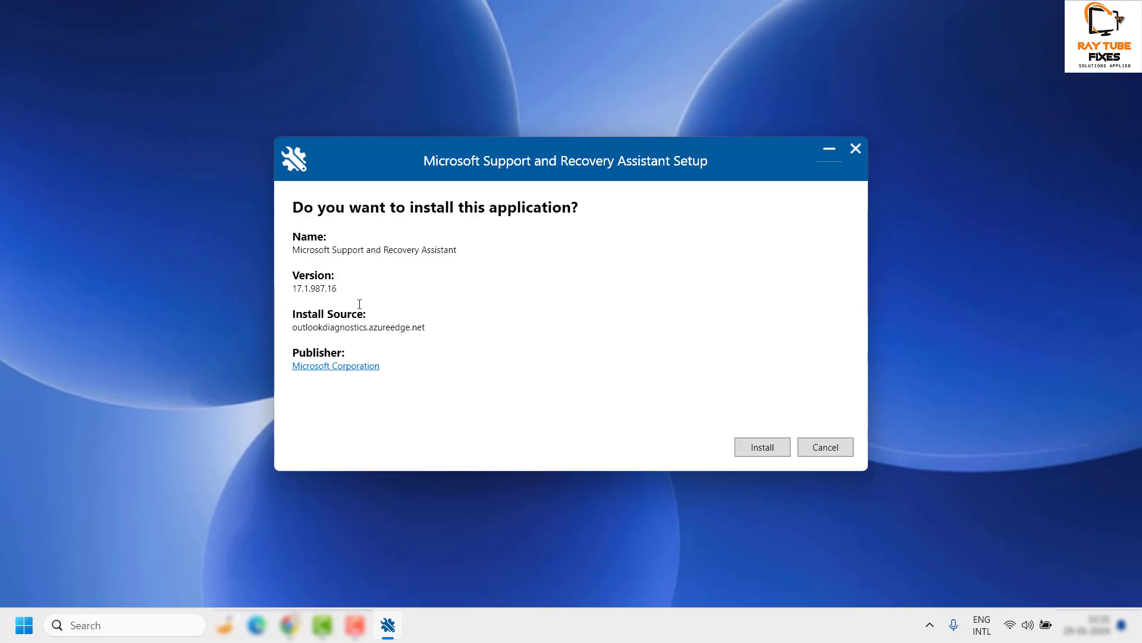
click(774, 452)
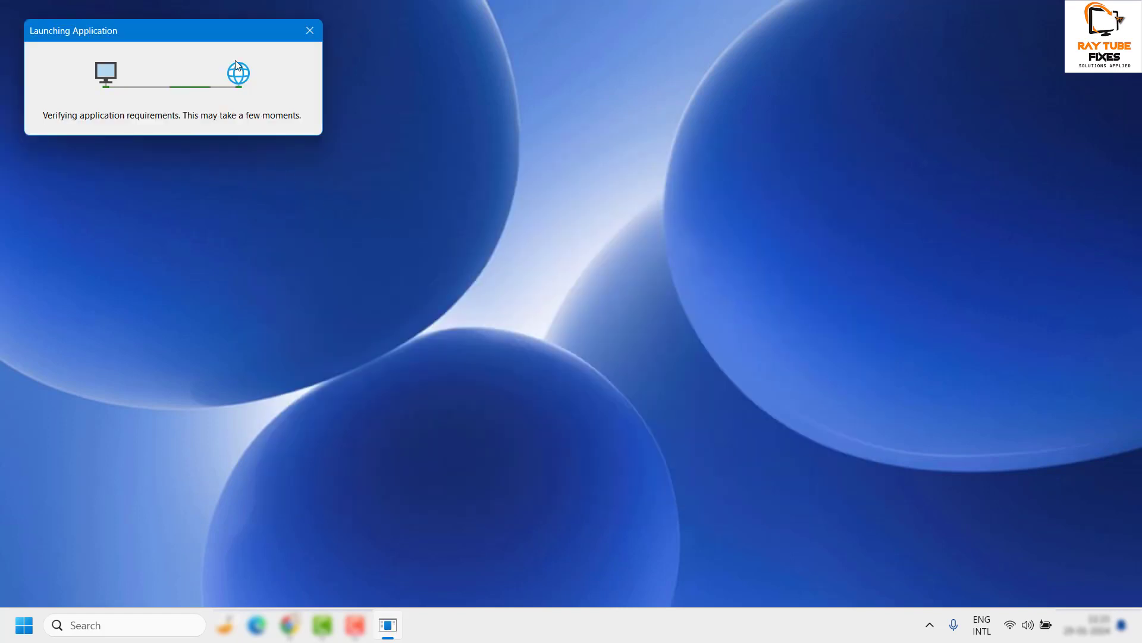
drag(191, 33, 545, 214)
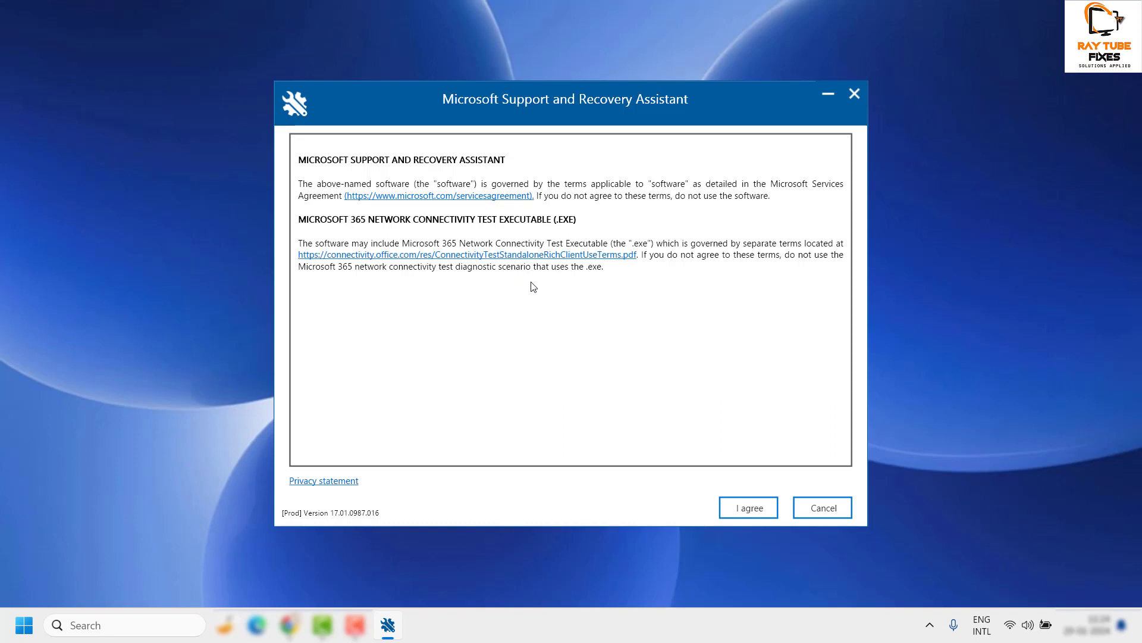
Step: Accept the license terms, choose Outlook, and report the 'Outlook keeps crashing with a message' problem
click(736, 516)
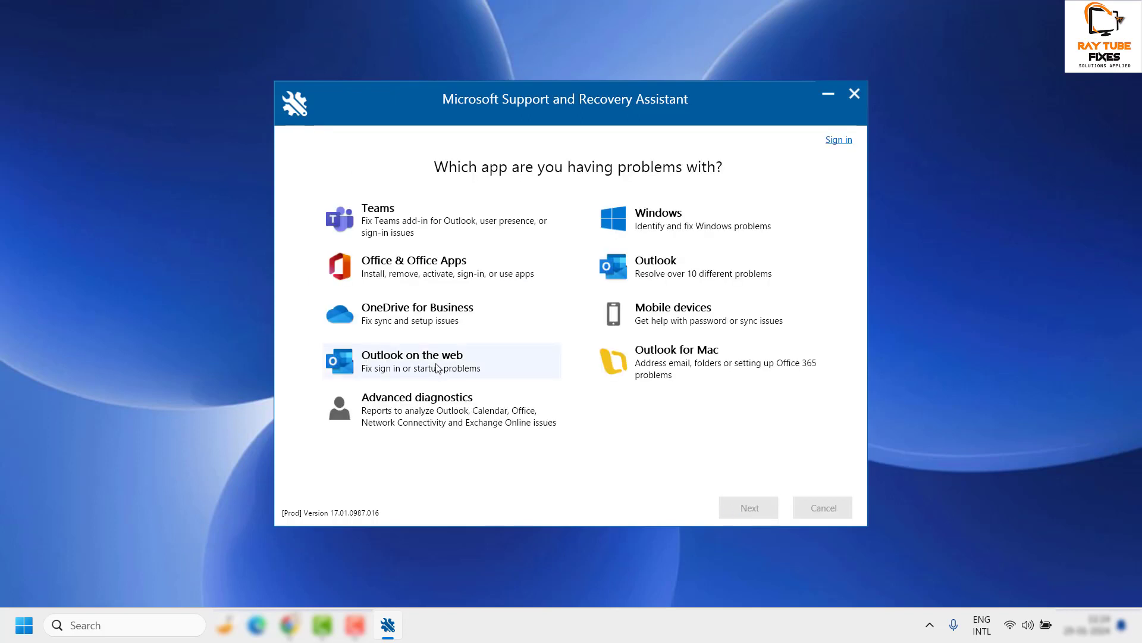
click(681, 262)
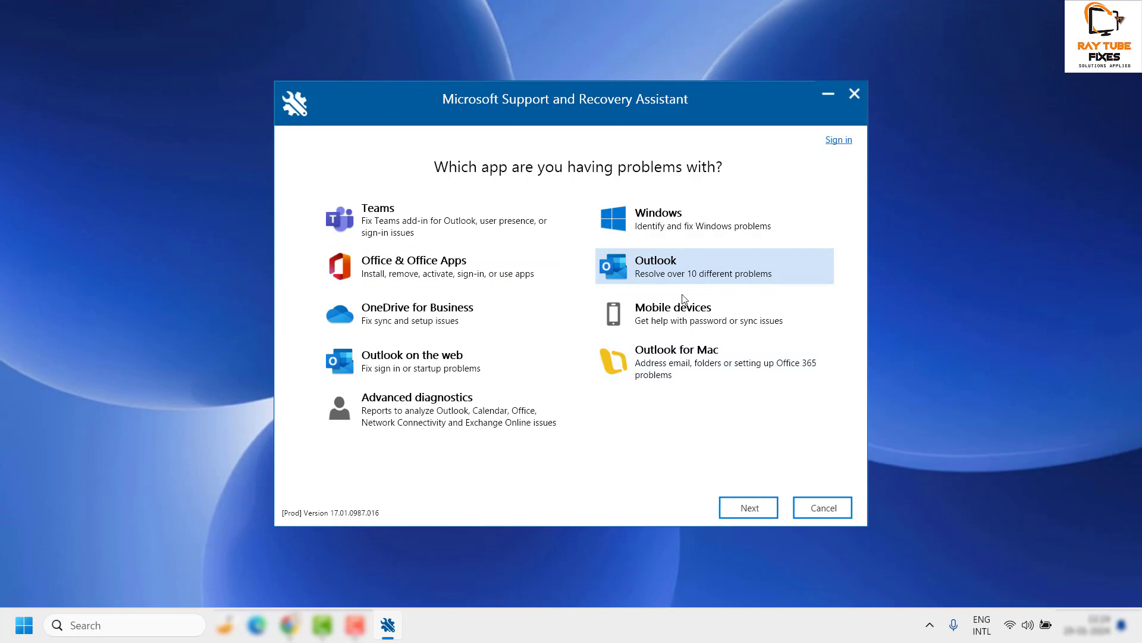
click(755, 507)
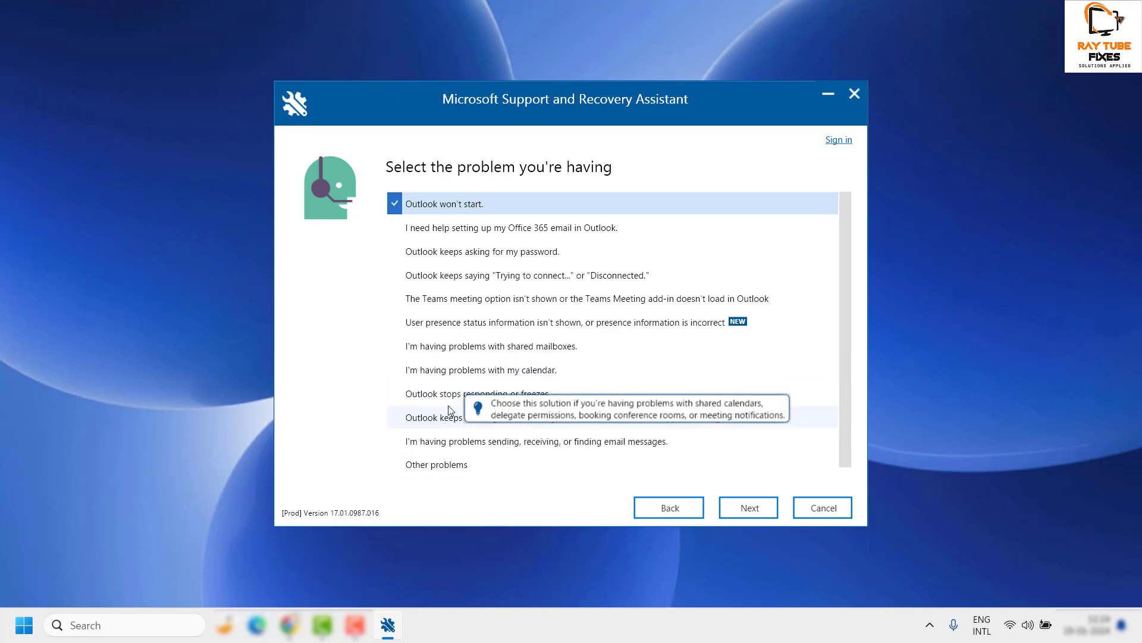
click(549, 394)
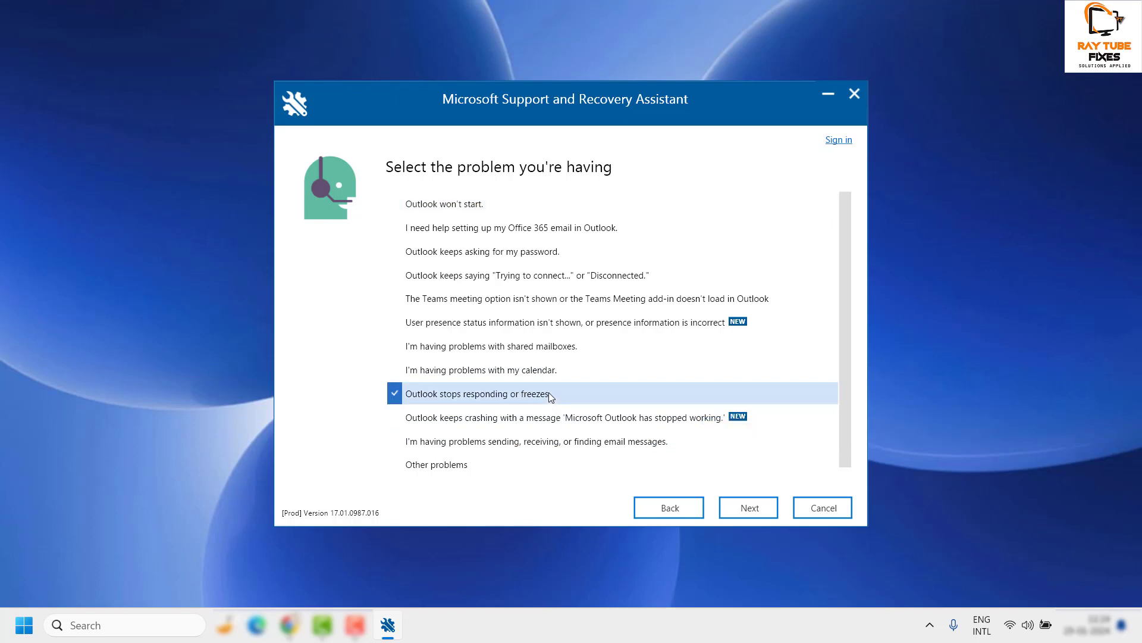
click(508, 423)
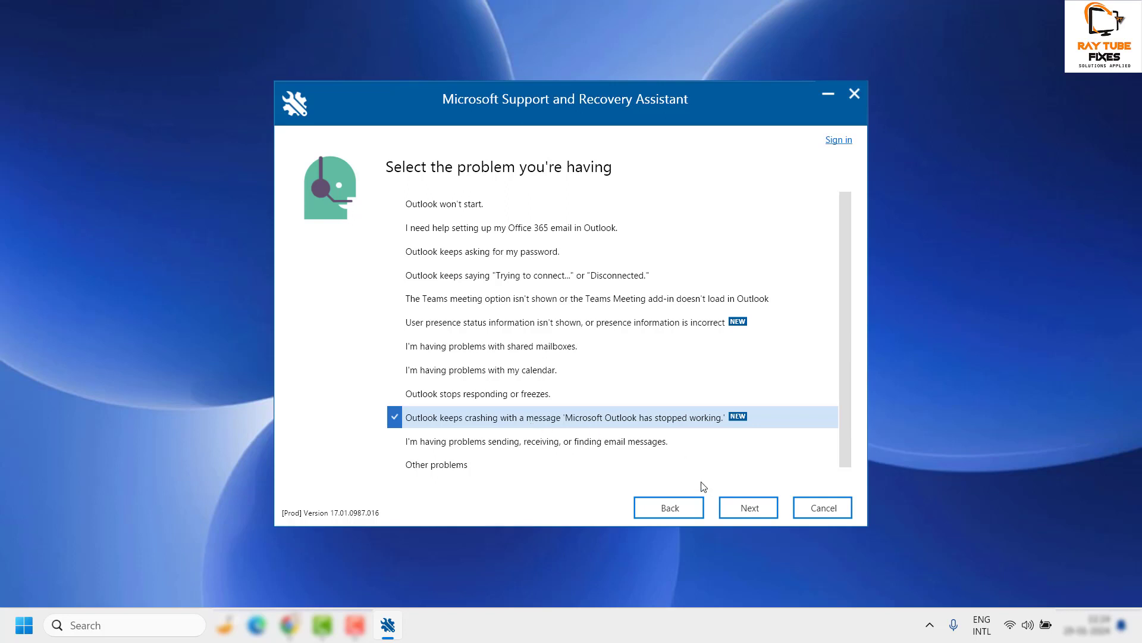
click(763, 516)
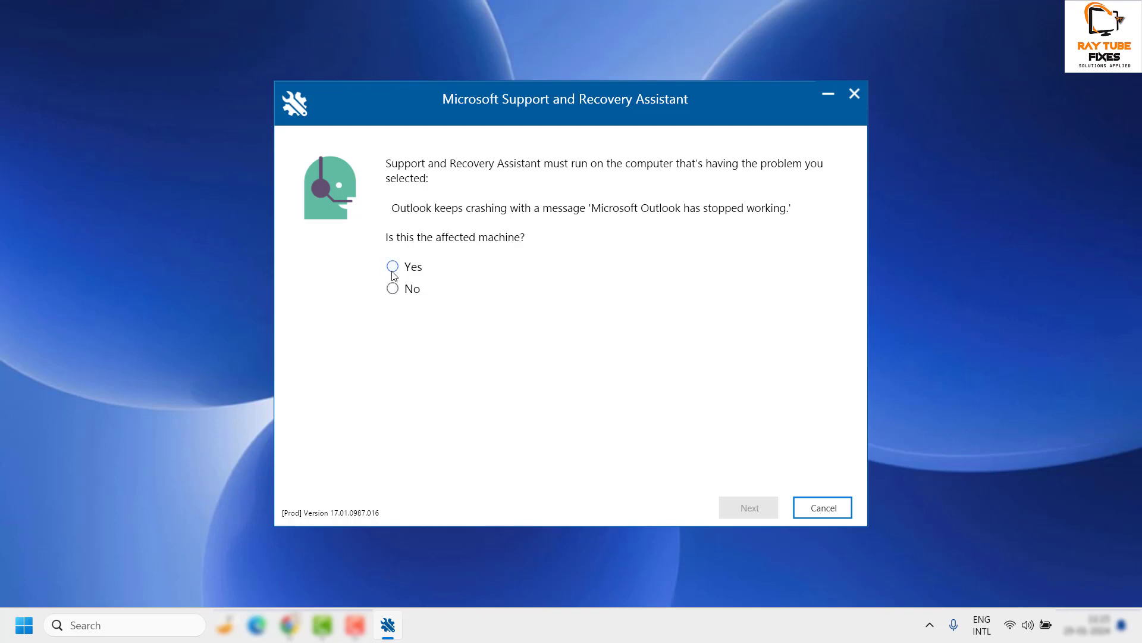
Step: Confirm Yes for the affected machine, close the sign-in windows, and cancel the crash scenario
click(393, 268)
click(745, 507)
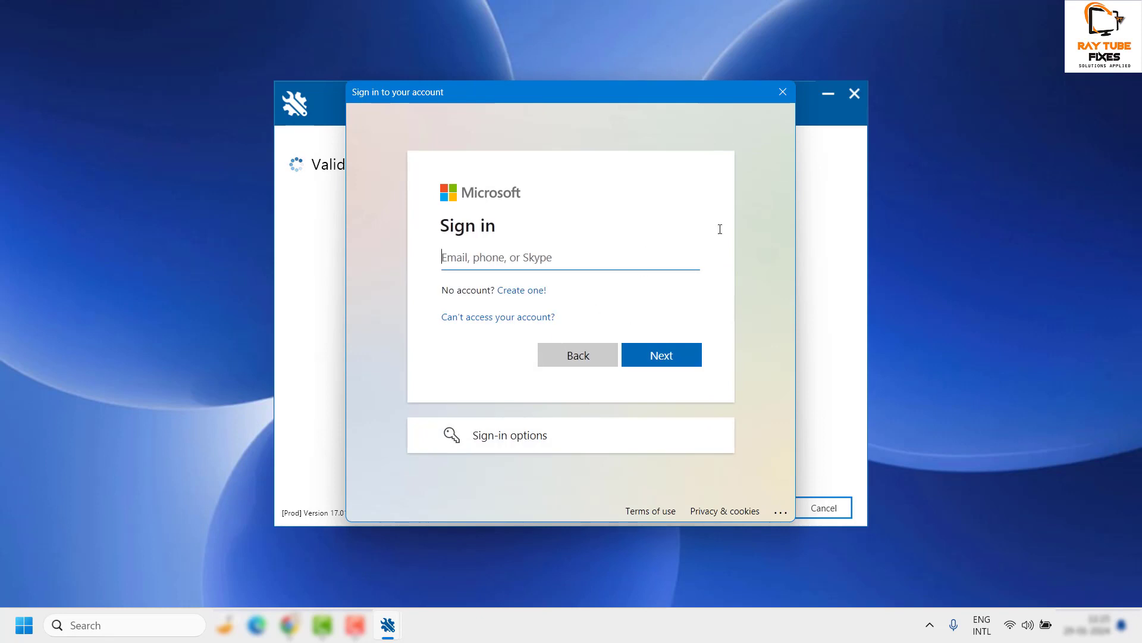
click(783, 92)
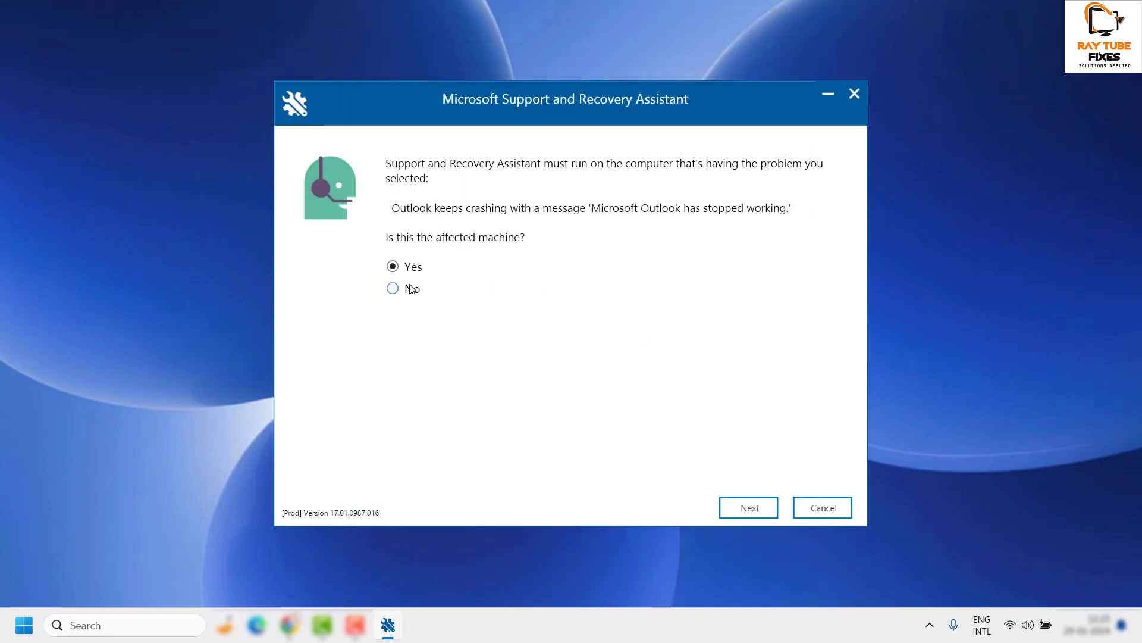
click(749, 506)
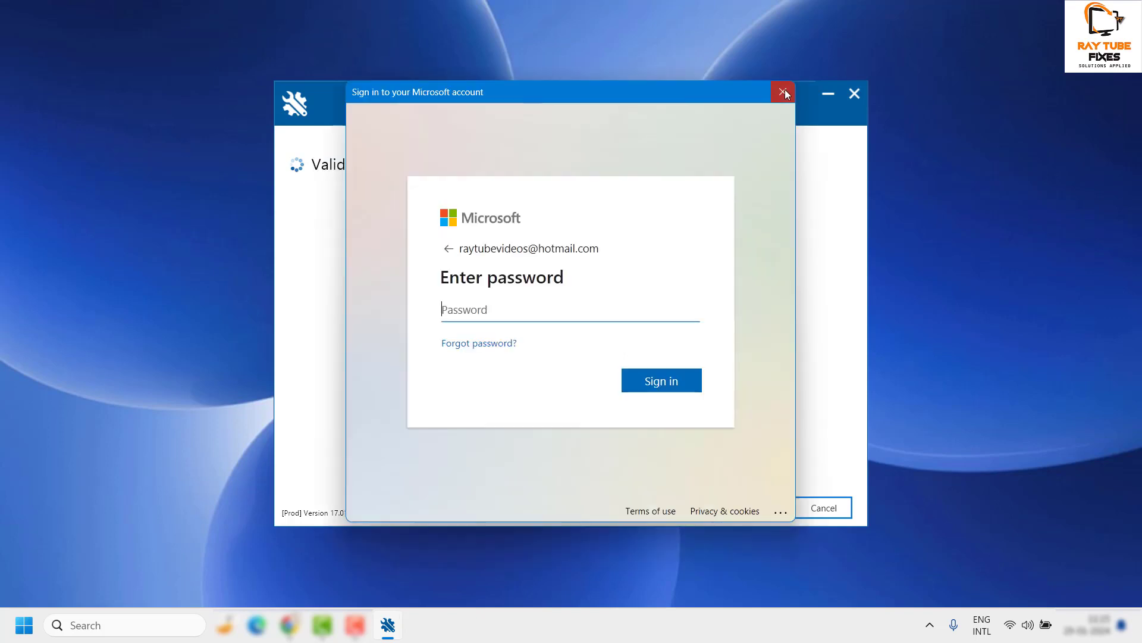
click(784, 90)
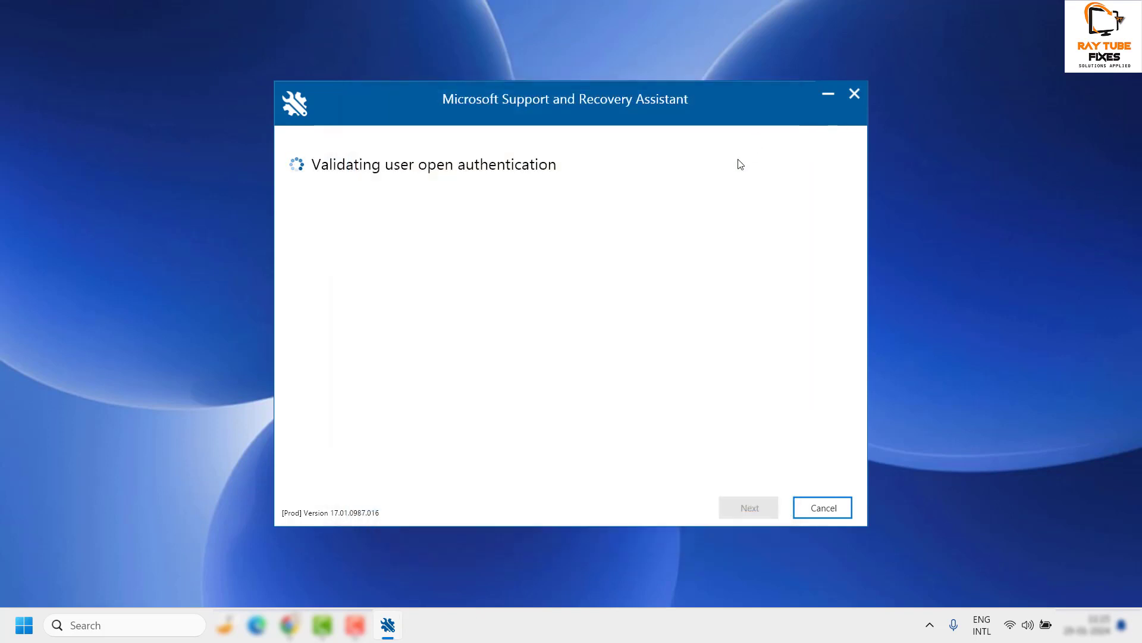
click(821, 507)
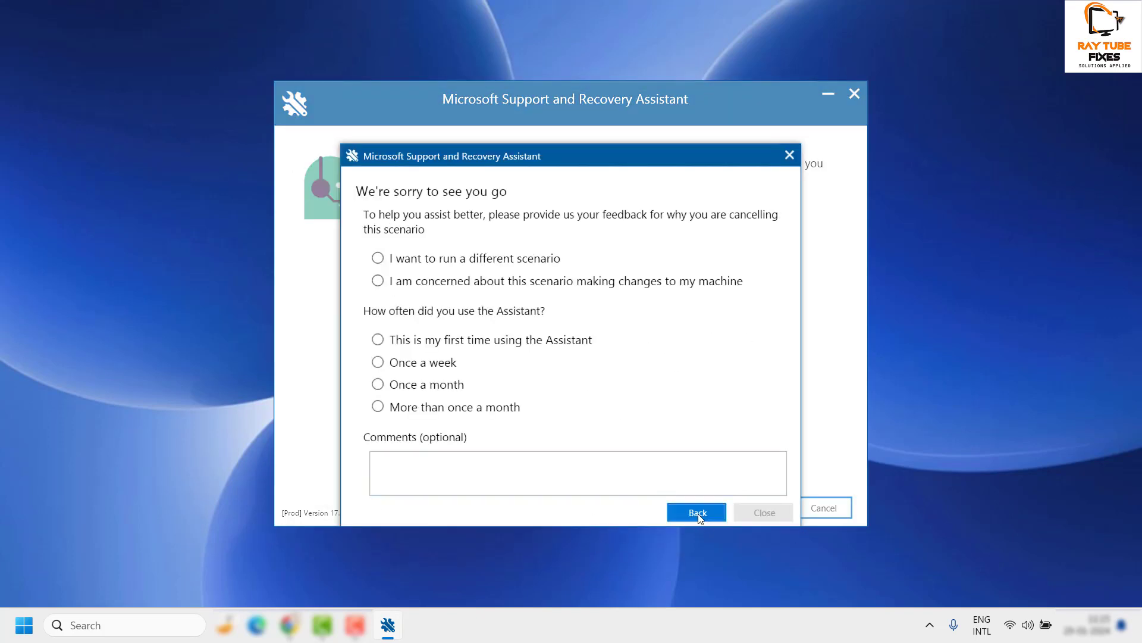
Step: Quit the assistant, answering the usage feedback prompt with 'Once a month'
click(790, 156)
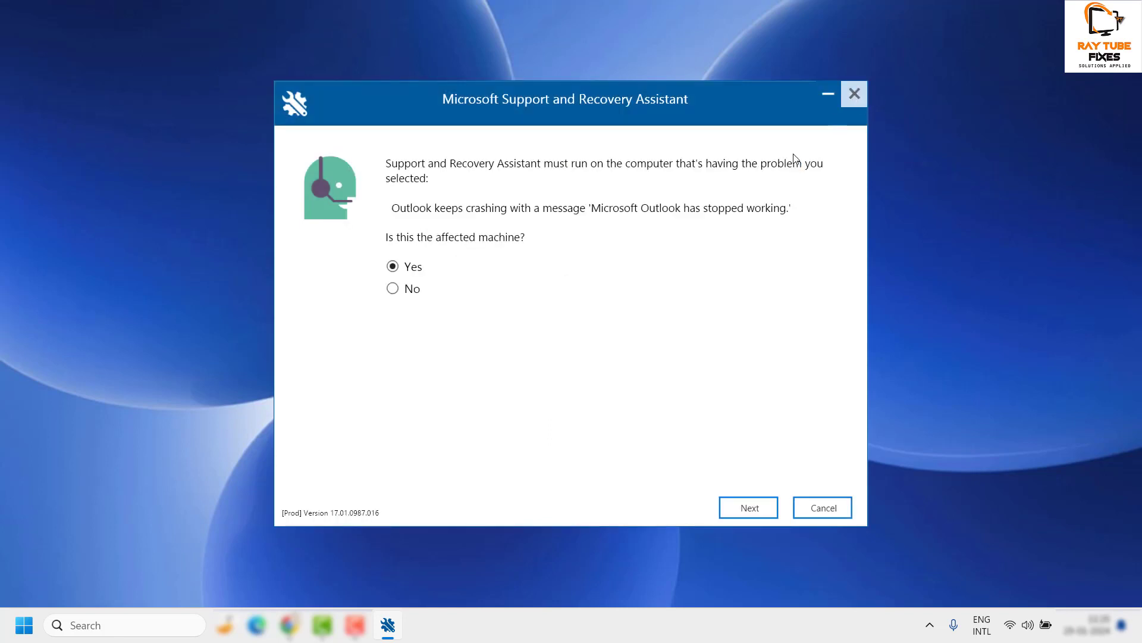
click(695, 515)
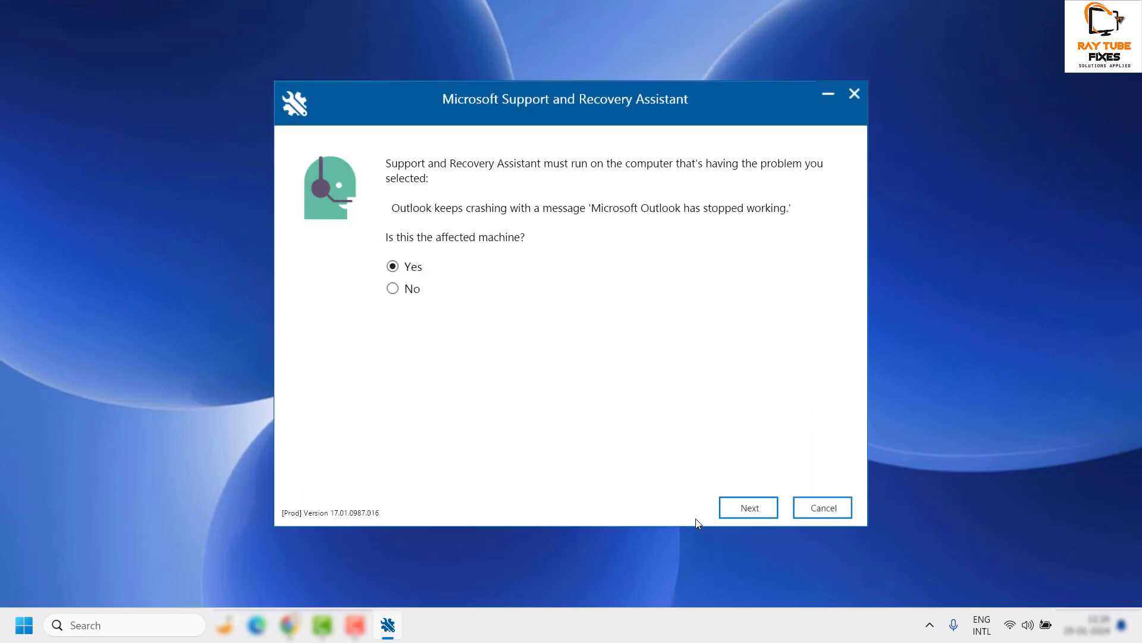
click(855, 95)
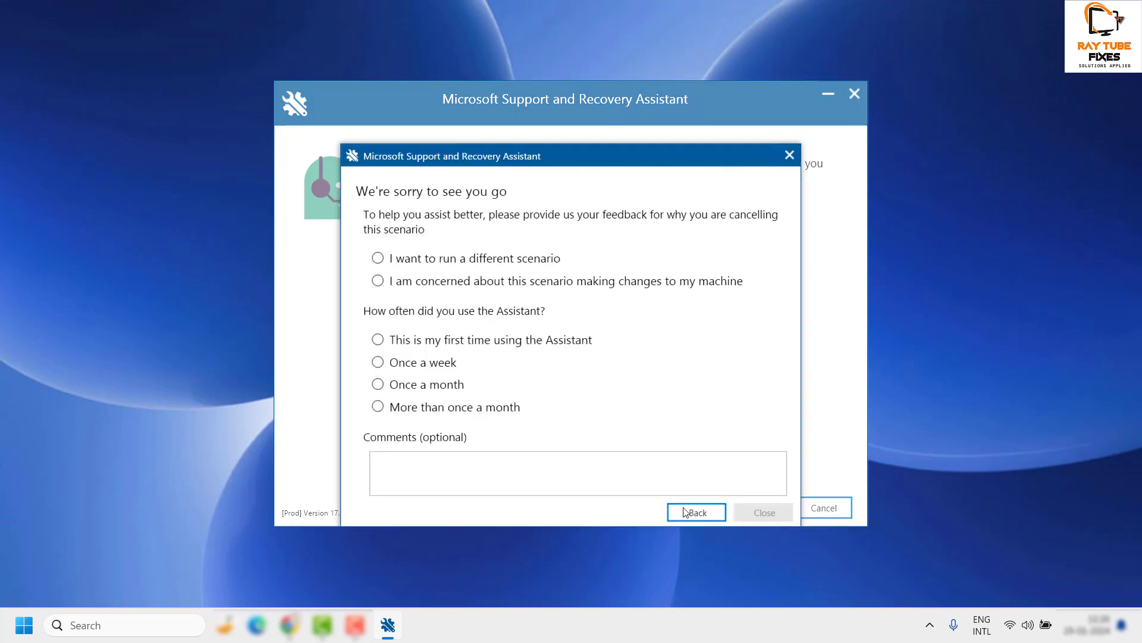
click(435, 410)
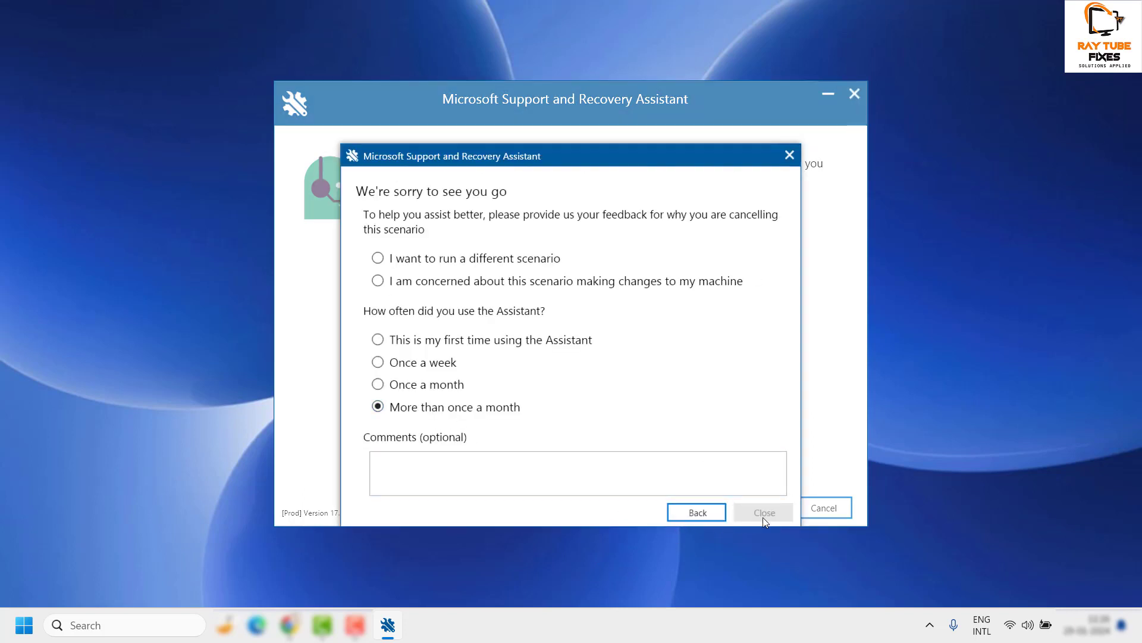
click(420, 387)
key(super+d)
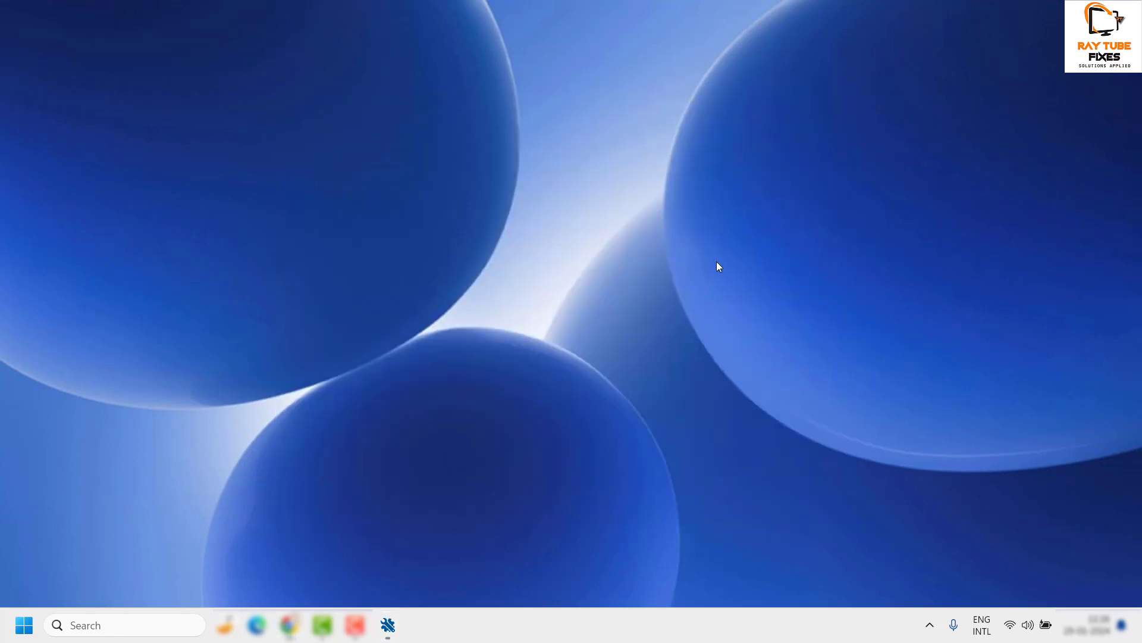